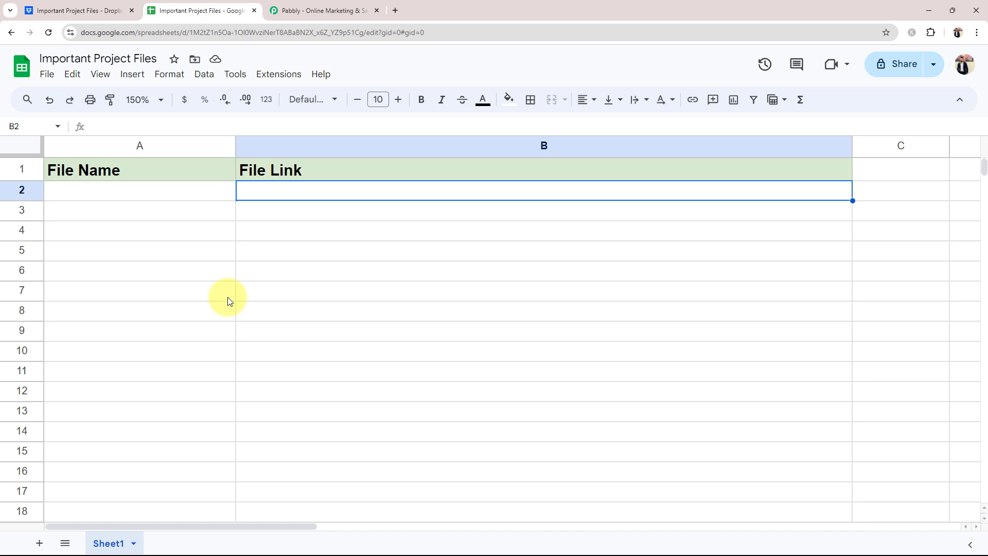
# Switch to Pabbly, go to the All Pabbly Apps page and open Pabbly Connect.
pyautogui.click(30, 10)
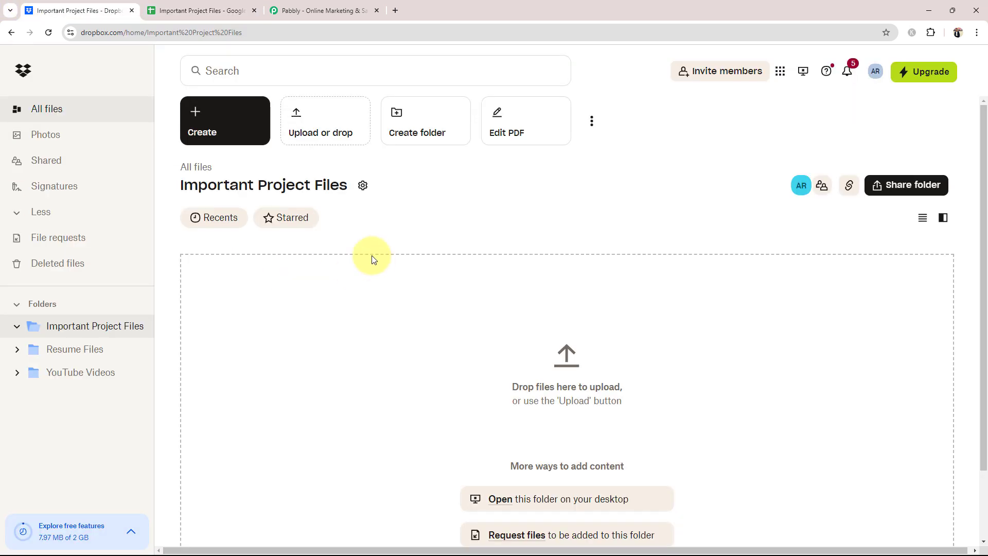
pyautogui.click(323, 9)
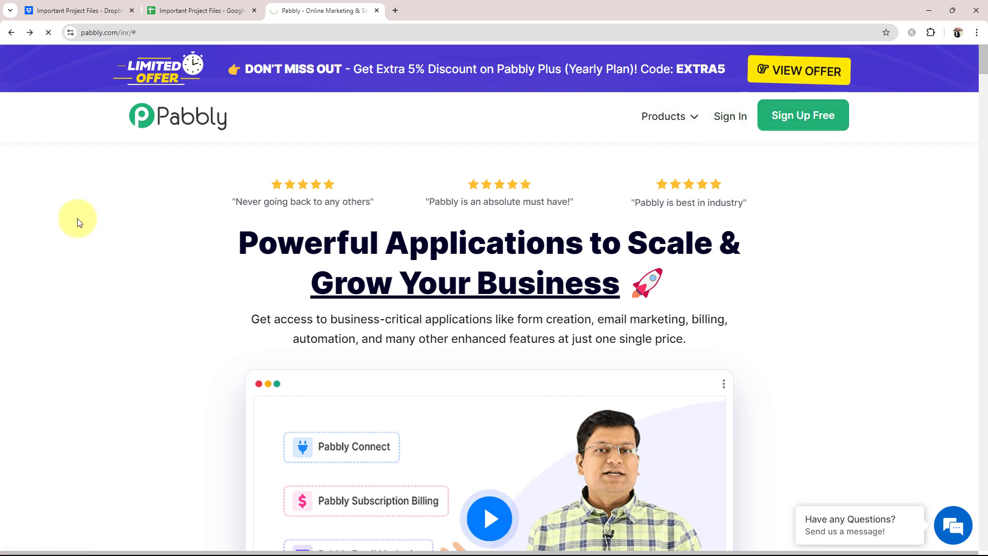
pyautogui.hotkey('alt', 'Right')
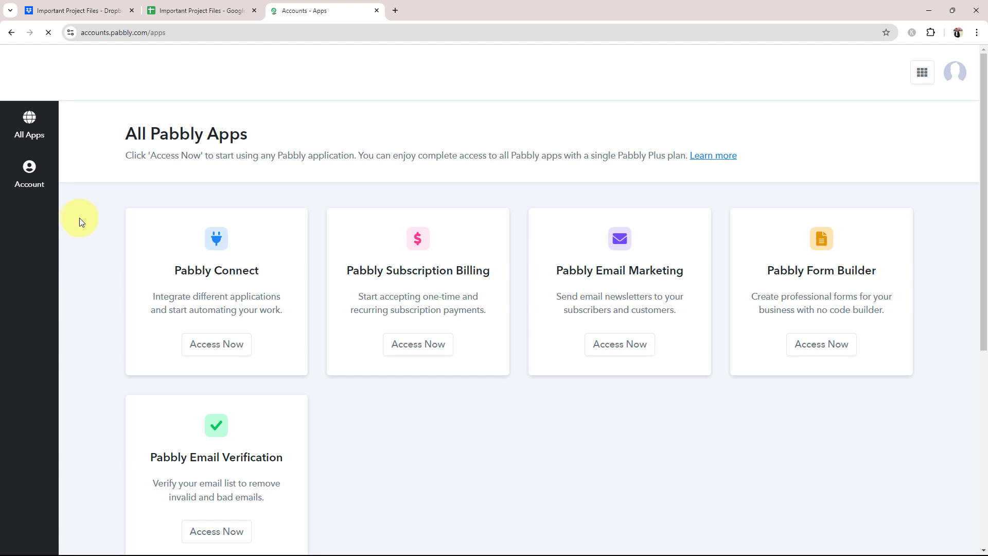
pyautogui.scroll(-1, 740, 428)
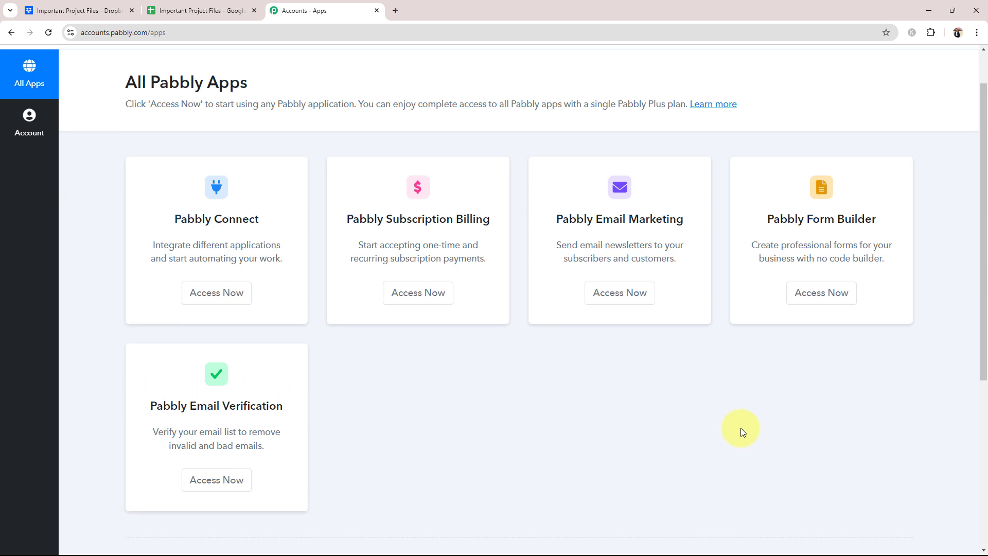
pyautogui.scroll(1, 204, 381)
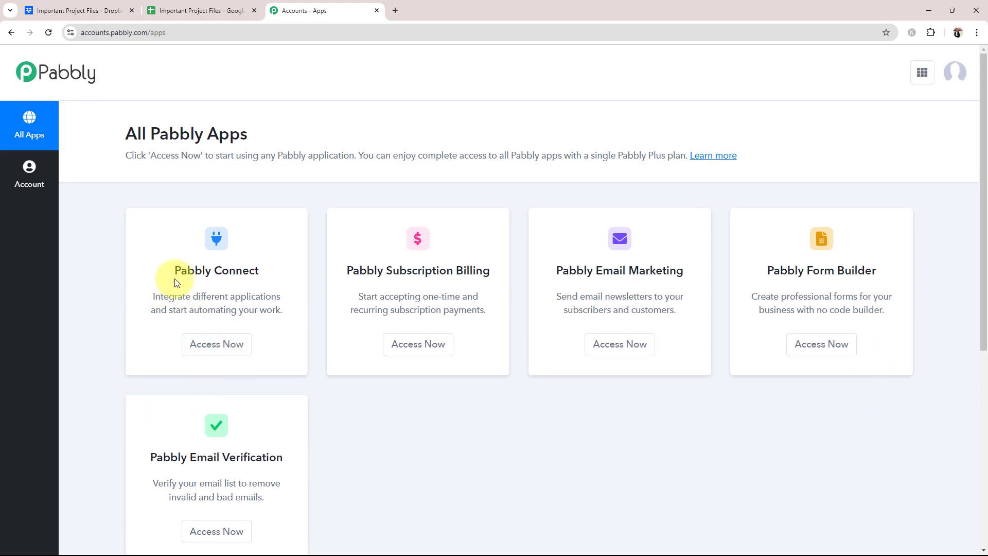
pyautogui.moveTo(172, 272); pyautogui.dragTo(289, 270)
pyautogui.click(223, 348)
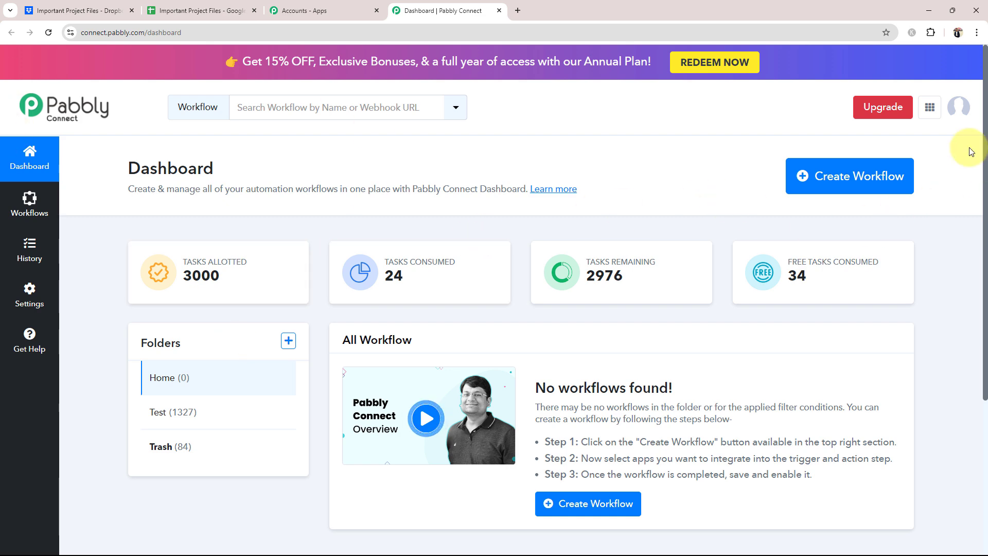
# Create a workflow named "Add Dropbox Files in Google Sheets" in the Home folder.
pyautogui.click(860, 186)
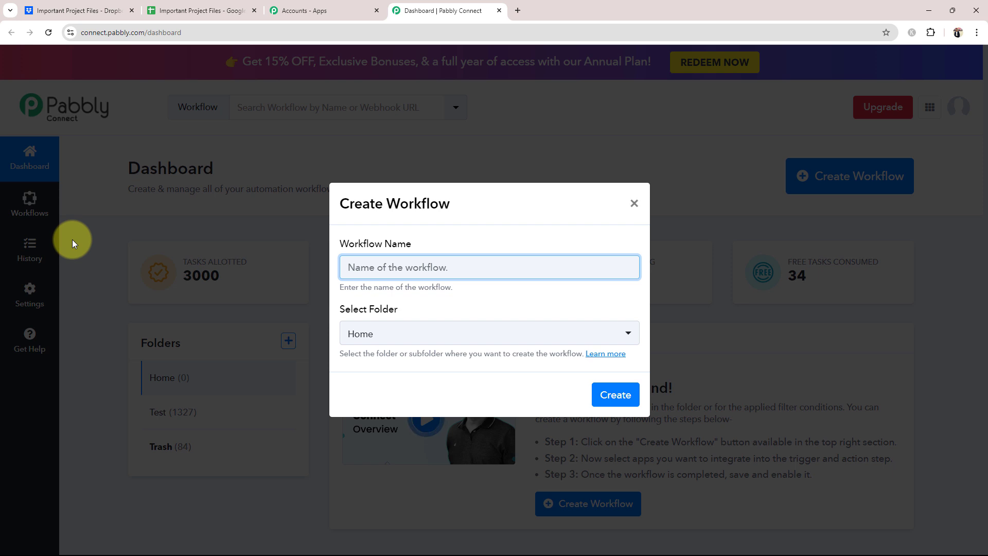
pyautogui.write('Add Dropbox Files in Google Sheets')
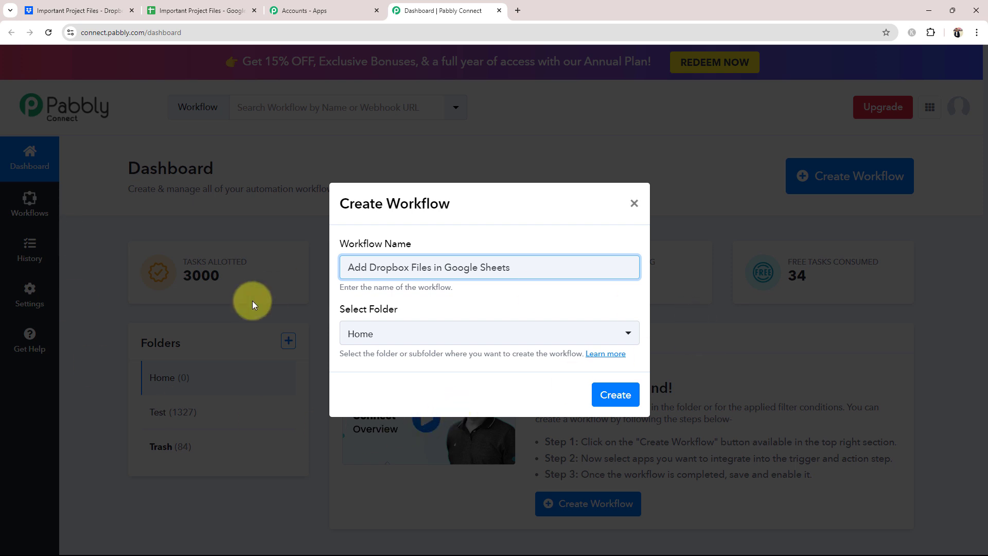
pyautogui.click(378, 332)
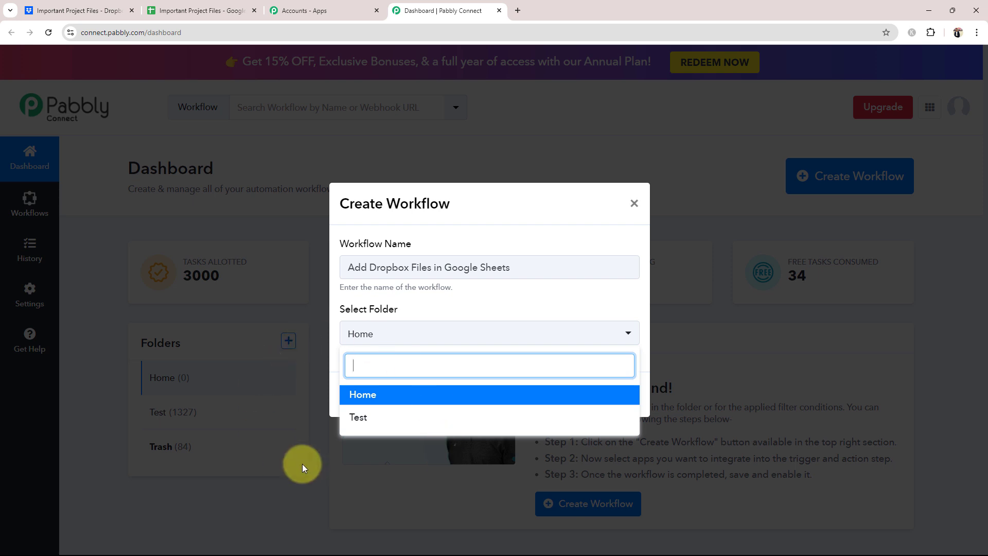
pyautogui.click(379, 397)
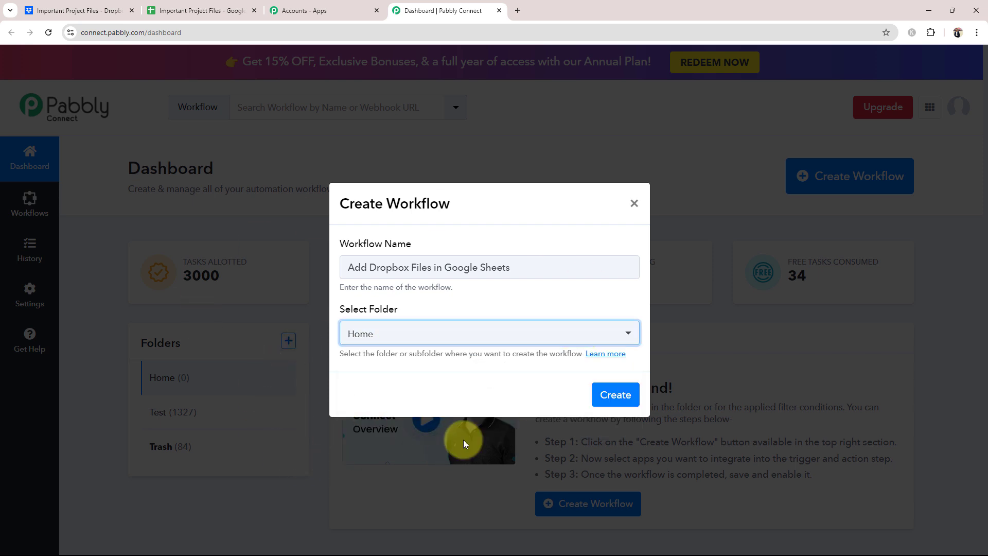
pyautogui.click(618, 395)
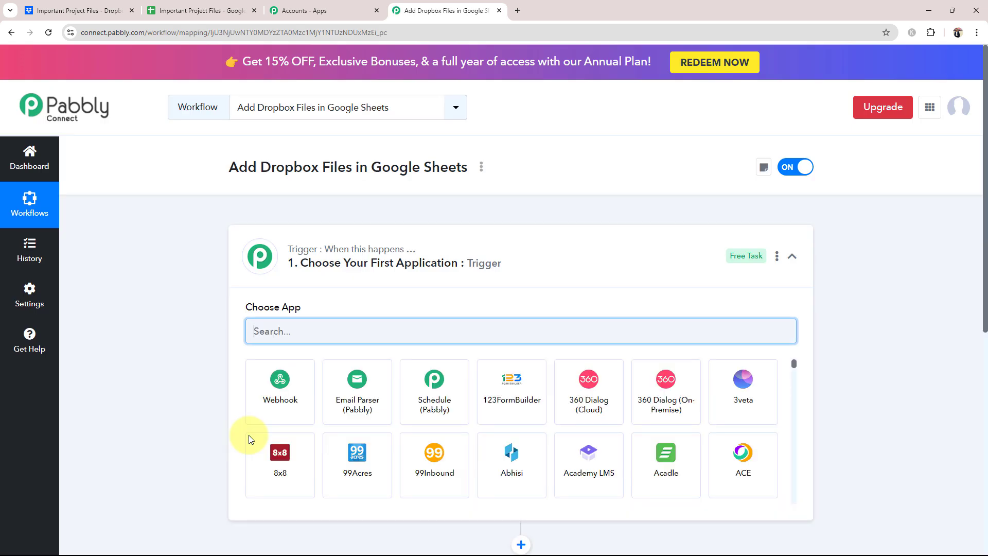
# Review the Dropbox folder and the Google Sheets spreadsheet, both named Important Project Files, that the workflow should link.
pyautogui.click(400, 252)
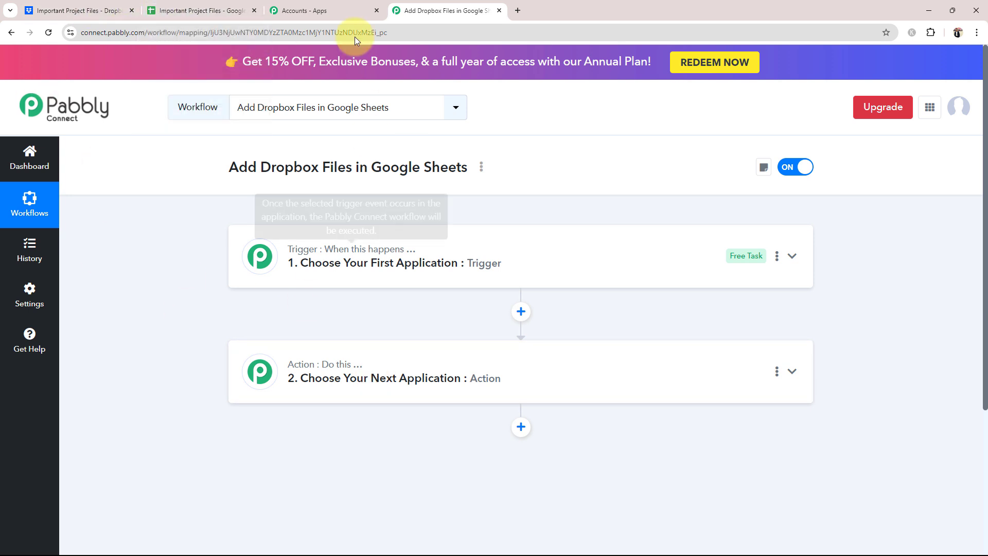
pyautogui.click(210, 7)
pyautogui.click(442, 10)
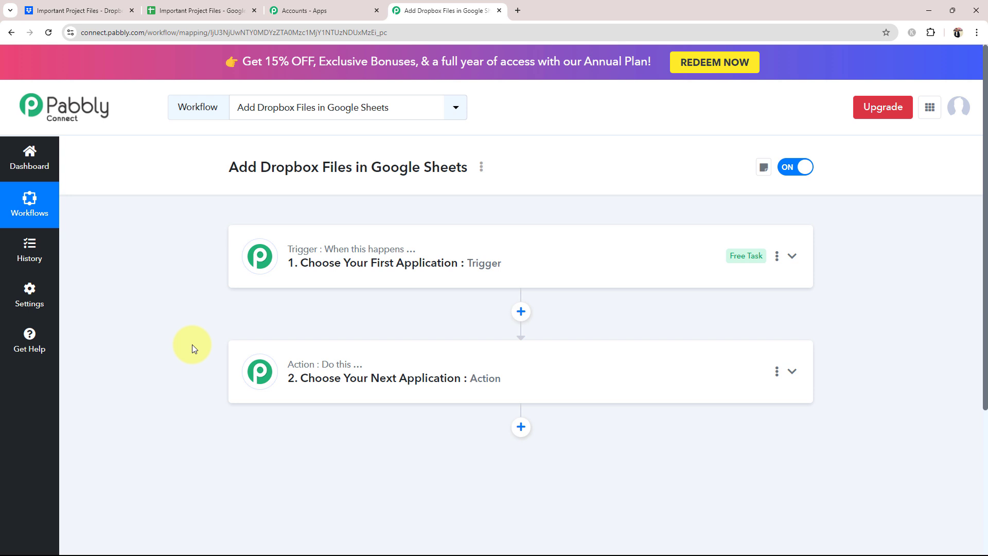
pyautogui.click(80, 11)
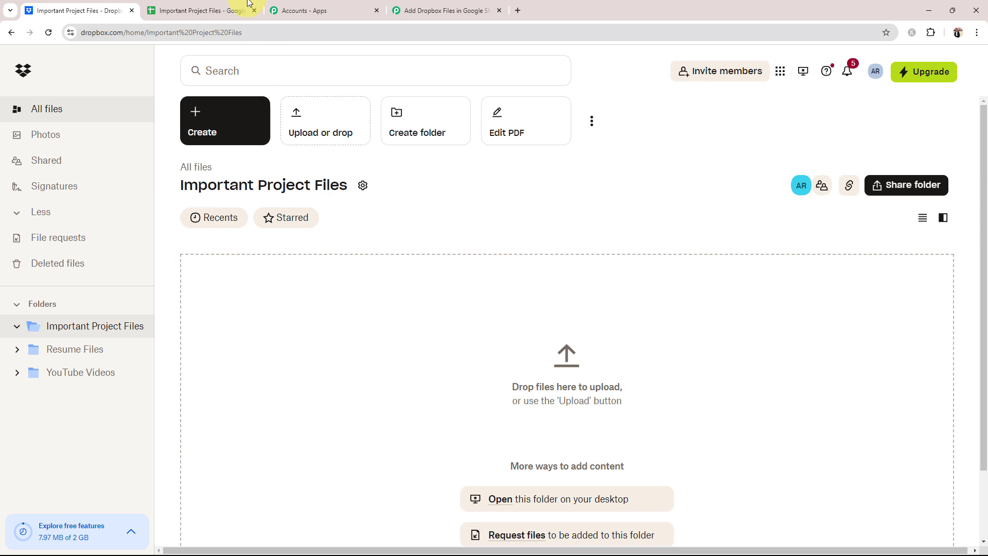
pyautogui.click(201, 11)
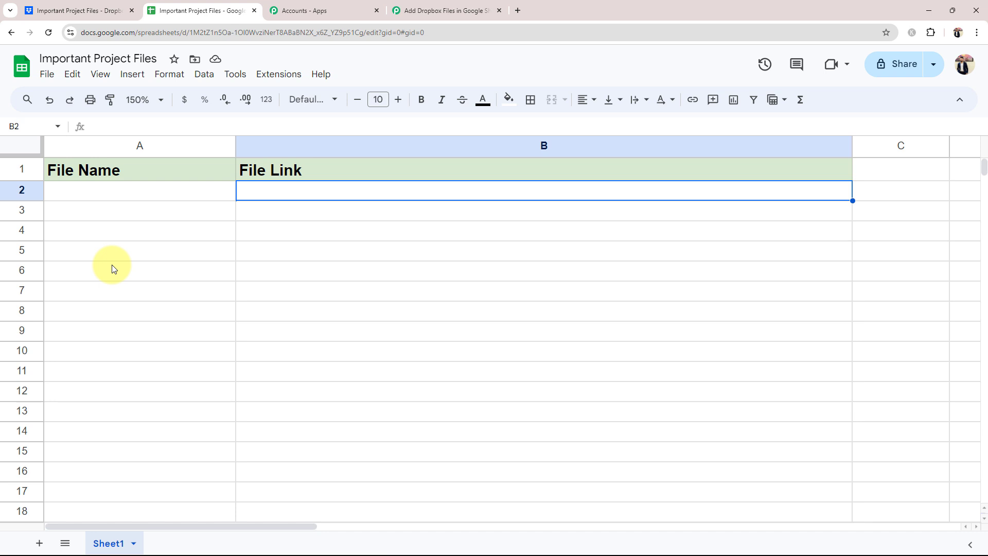
pyautogui.click(447, 10)
# Set the workflow's trigger application to Dropbox with the New File trigger event.
pyautogui.click(262, 252)
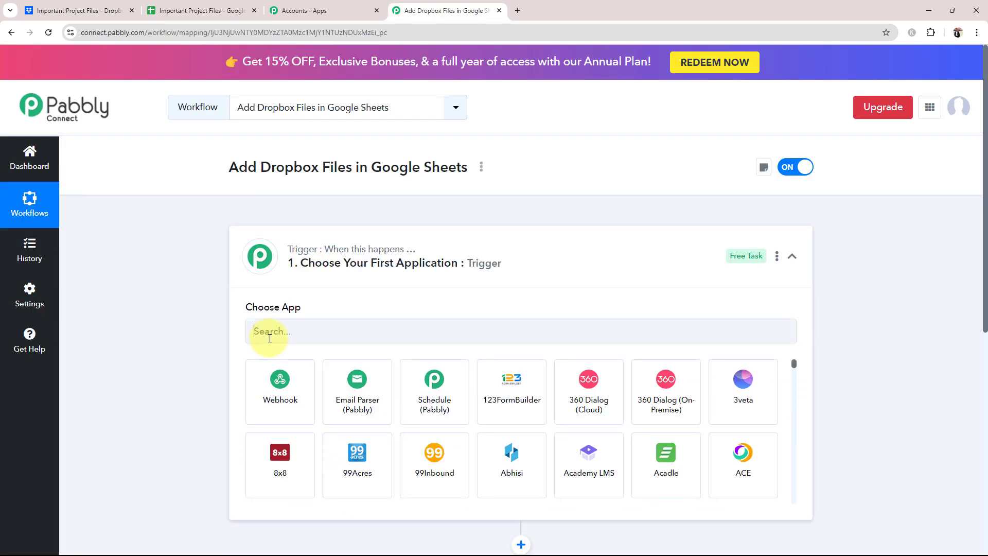
pyautogui.click(269, 338)
pyautogui.write('Drop')
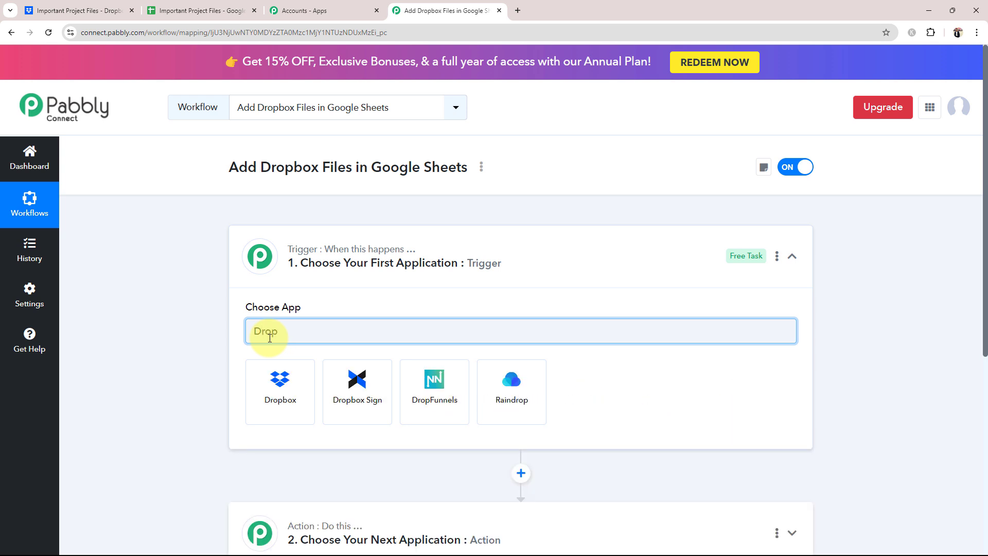
pyautogui.click(283, 400)
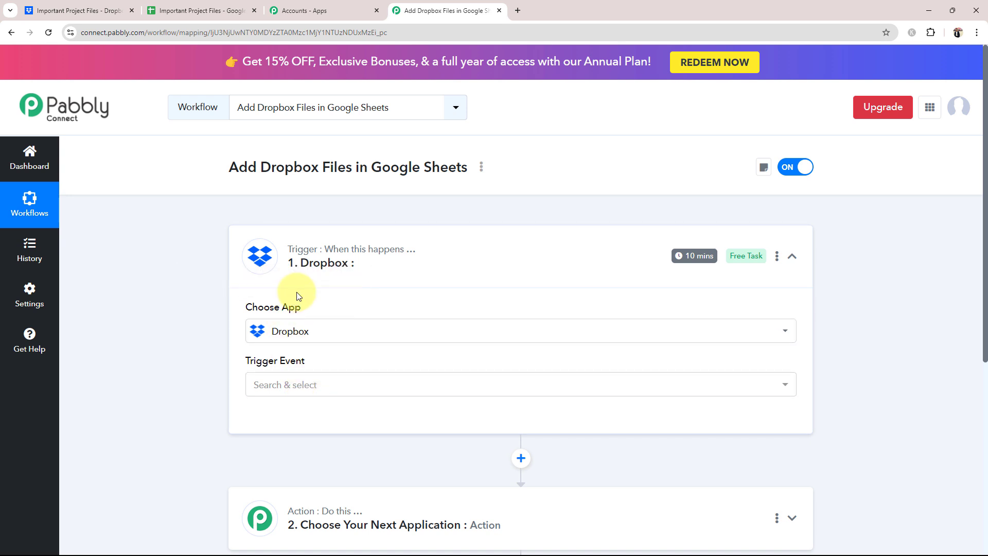
pyautogui.click(286, 384)
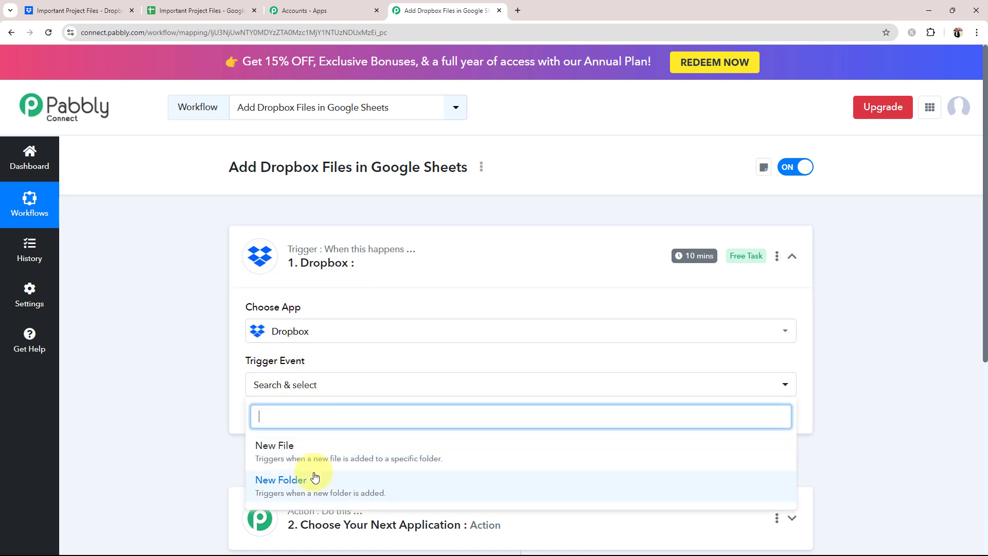
pyautogui.click(278, 448)
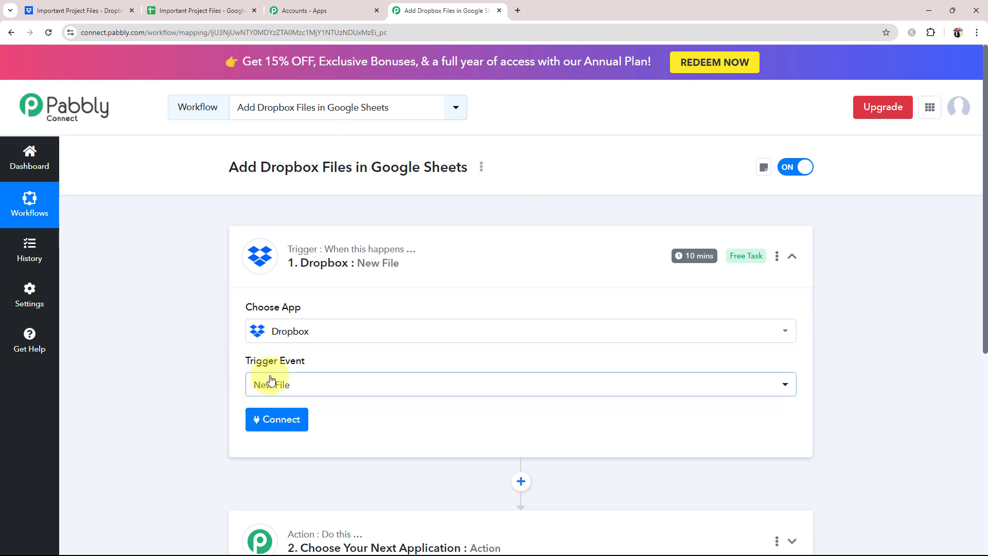
# Set the workflow's action application to Google Sheets with the Add New Row action event.
pyautogui.click(57, 11)
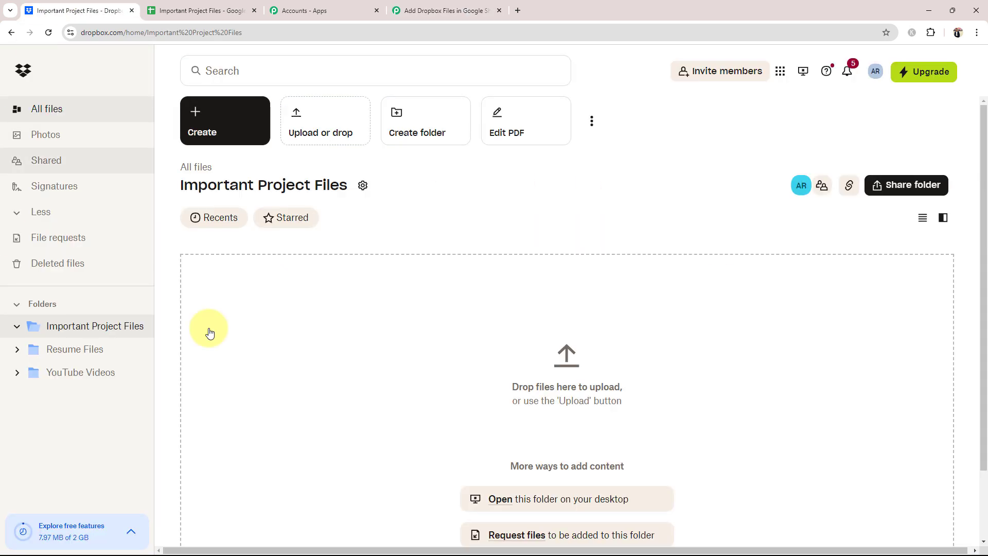
pyautogui.click(463, 10)
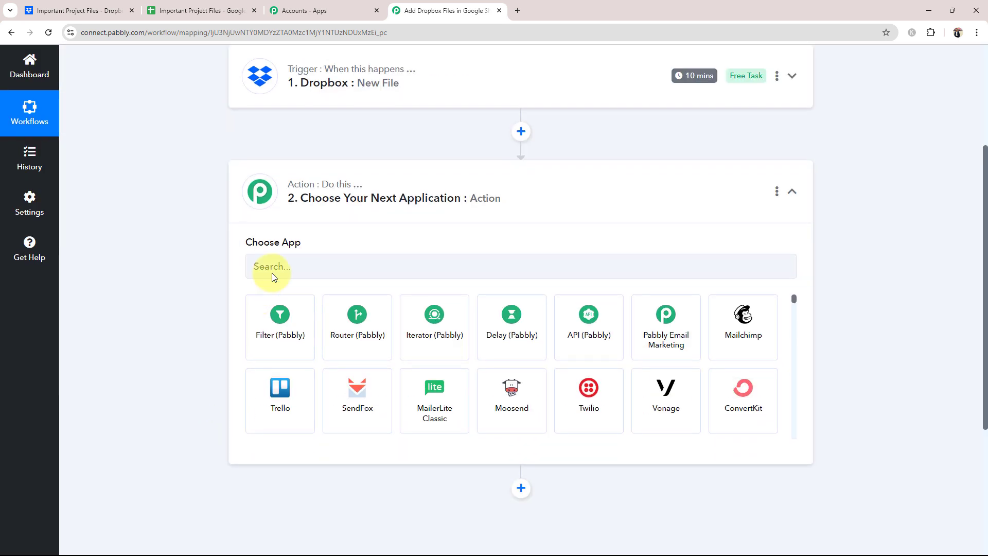
pyautogui.click(279, 263)
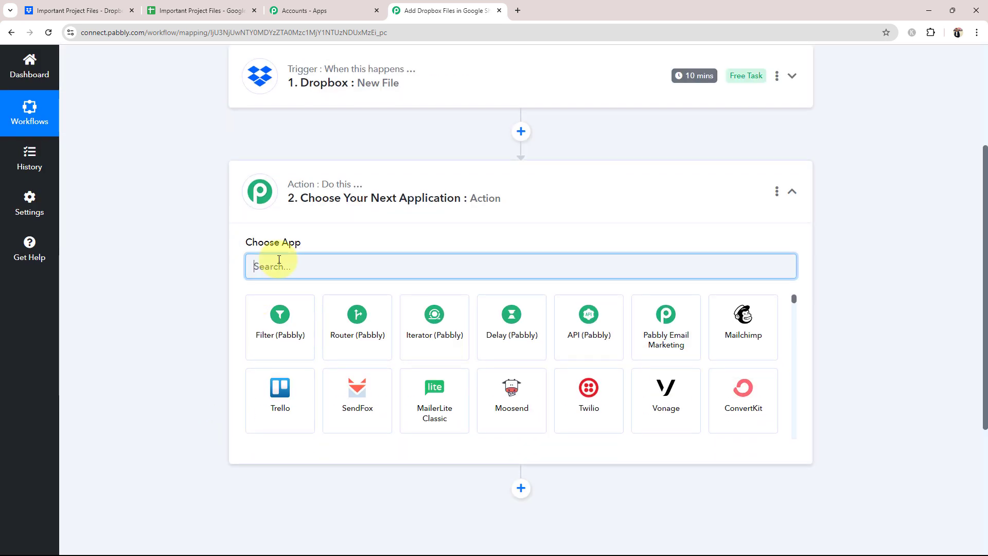
pyautogui.write('Google')
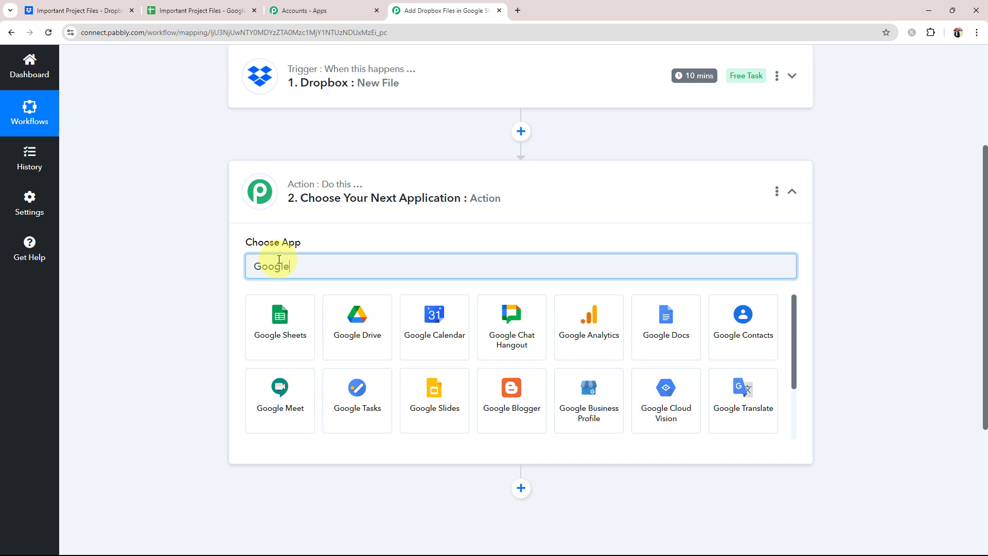
pyautogui.click(254, 306)
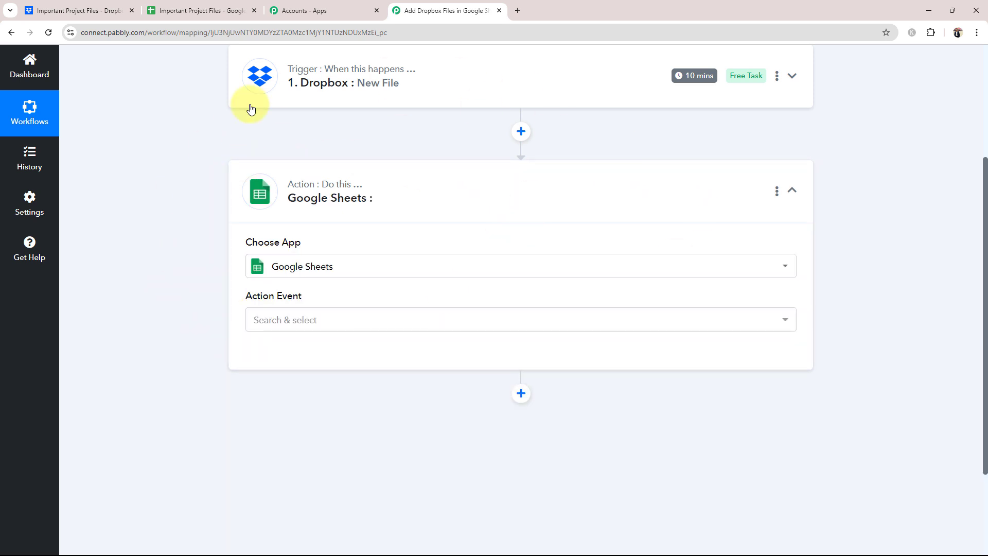
pyautogui.click(287, 318)
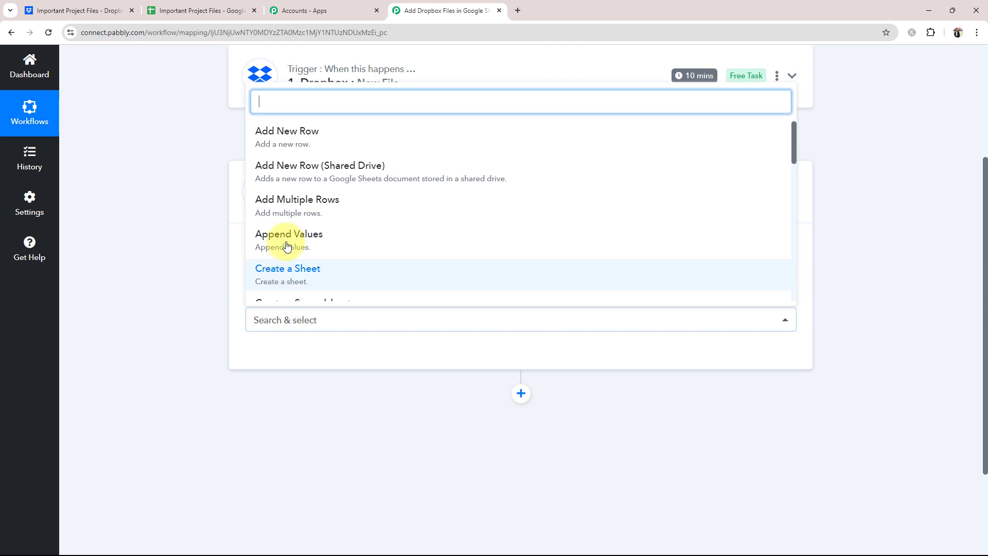
pyautogui.click(277, 147)
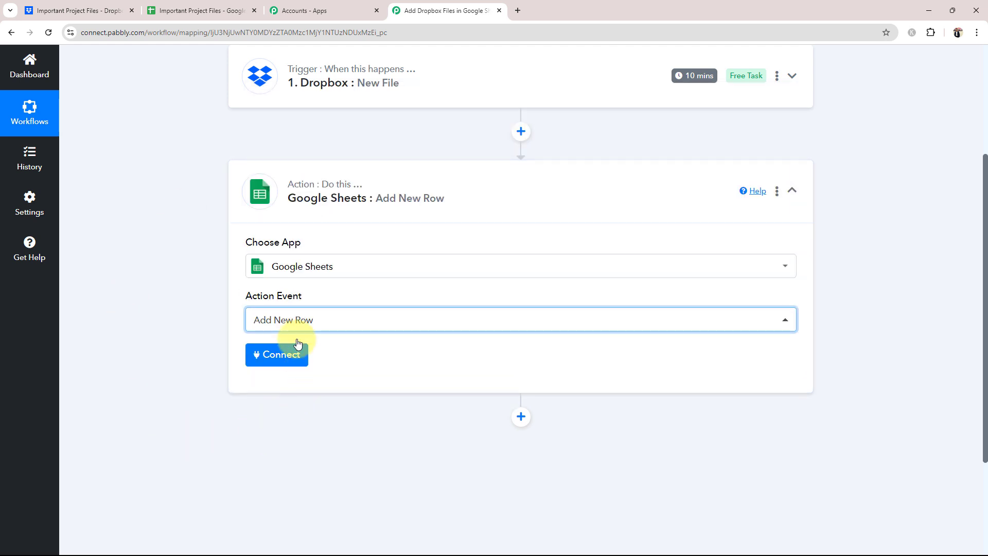
pyautogui.click(458, 208)
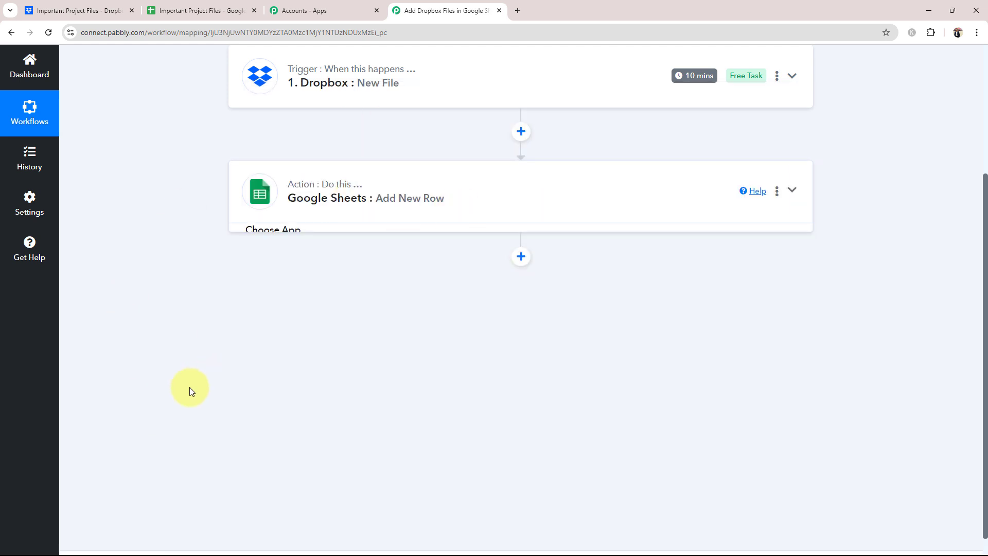
# Connect the Dropbox New File trigger to the Dropbox account by adding a new connection.
pyautogui.scroll(3, 190, 386)
pyautogui.scroll(1, 191, 385)
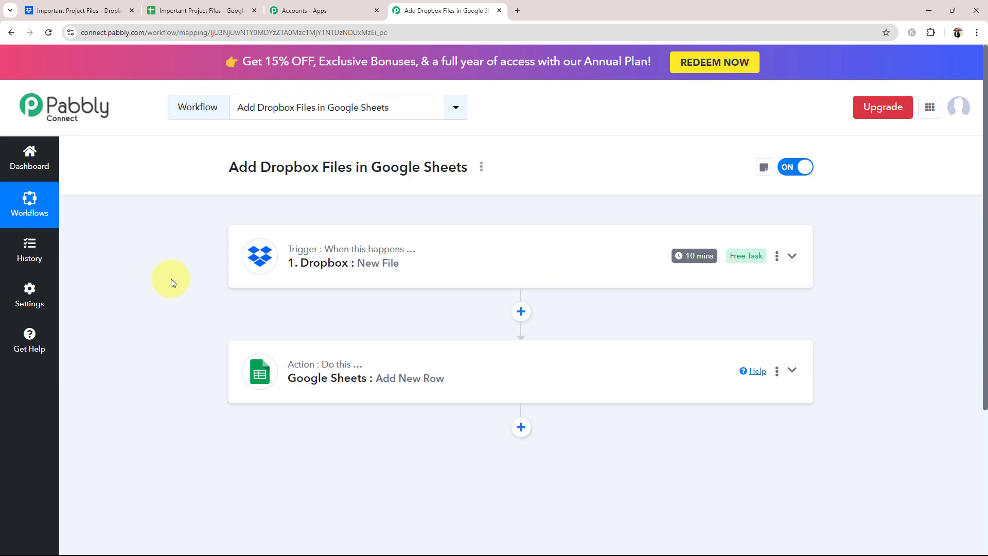
pyautogui.click(369, 273)
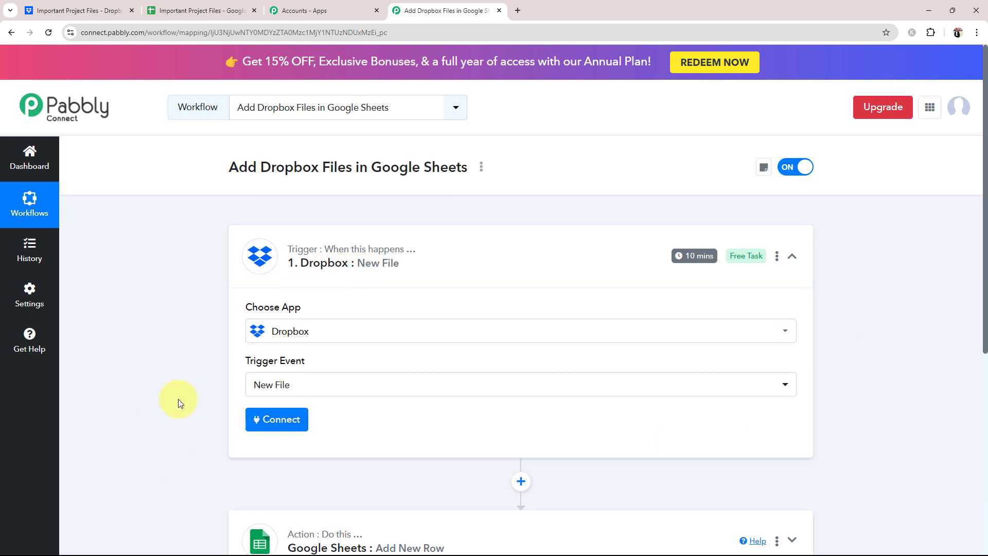
pyautogui.click(248, 422)
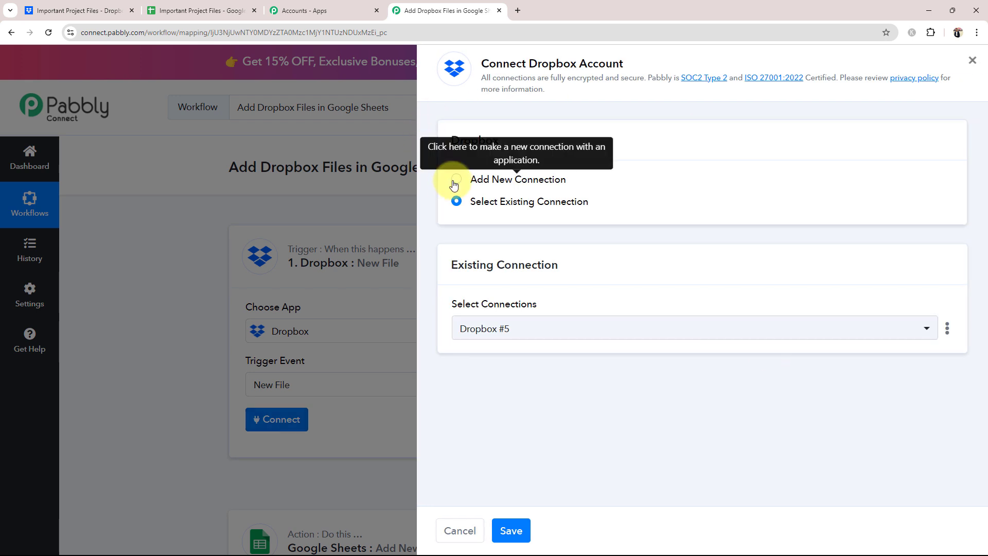
pyautogui.click(455, 180)
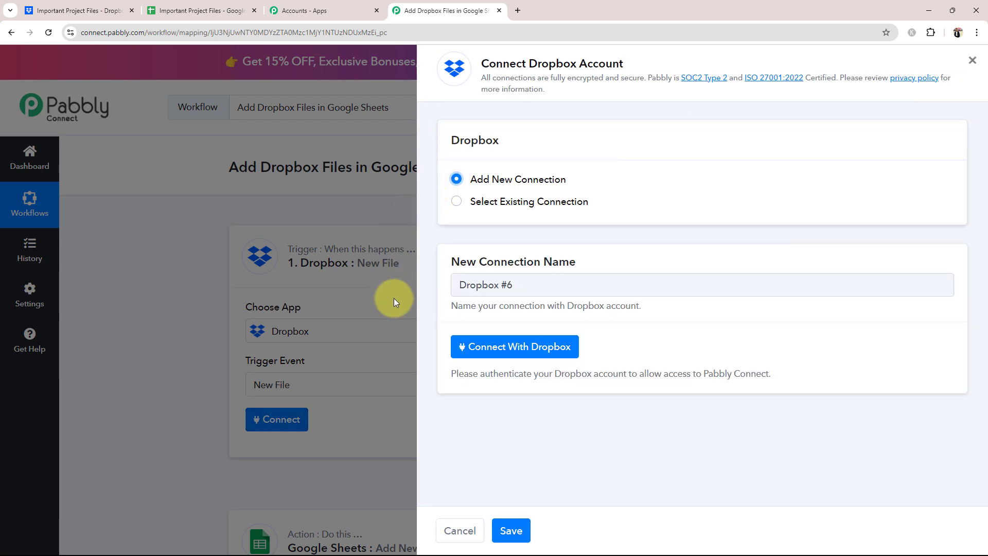
pyautogui.click(481, 344)
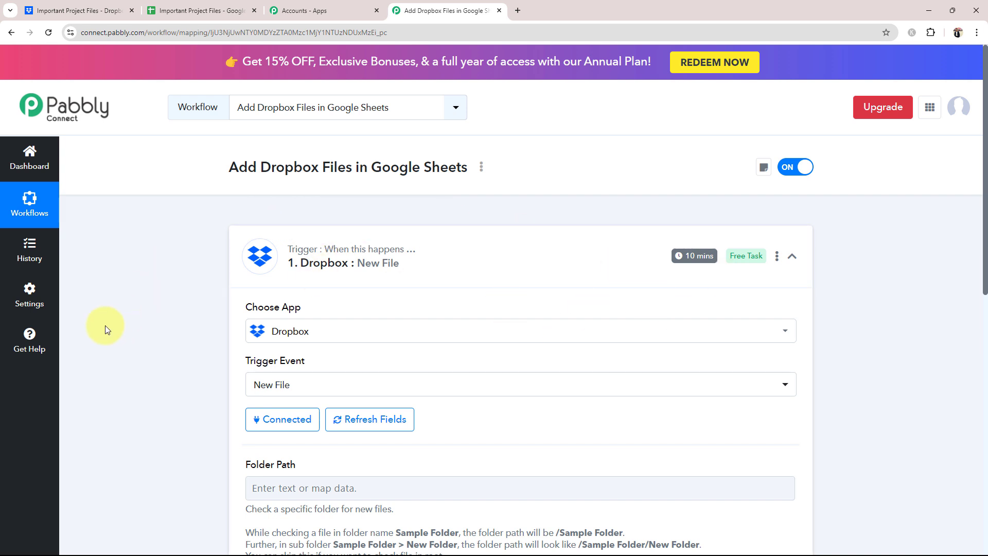
# Examine the Folder Path format instructions in the Dropbox trigger and the Dropbox folder to monitor for new files.
pyautogui.scroll(-1, 137, 328)
pyautogui.scroll(-2, 137, 328)
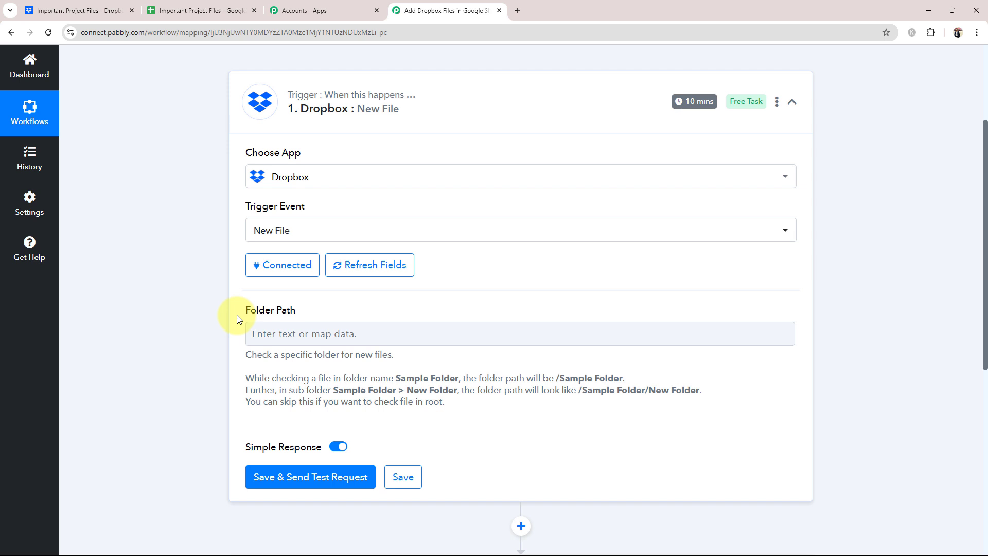
pyautogui.moveTo(245, 311); pyautogui.dragTo(308, 311)
pyautogui.click(137, 352)
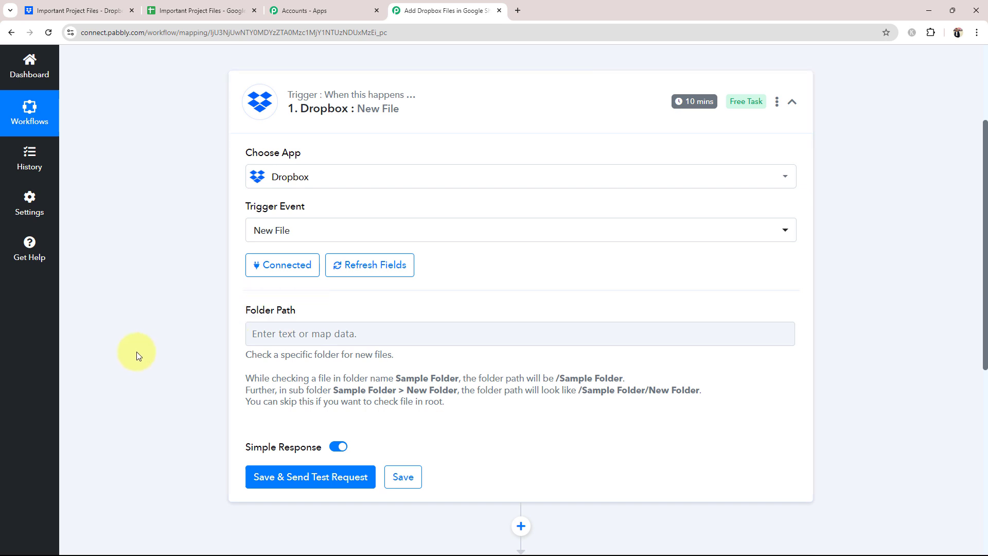
pyautogui.scroll(-1, 137, 355)
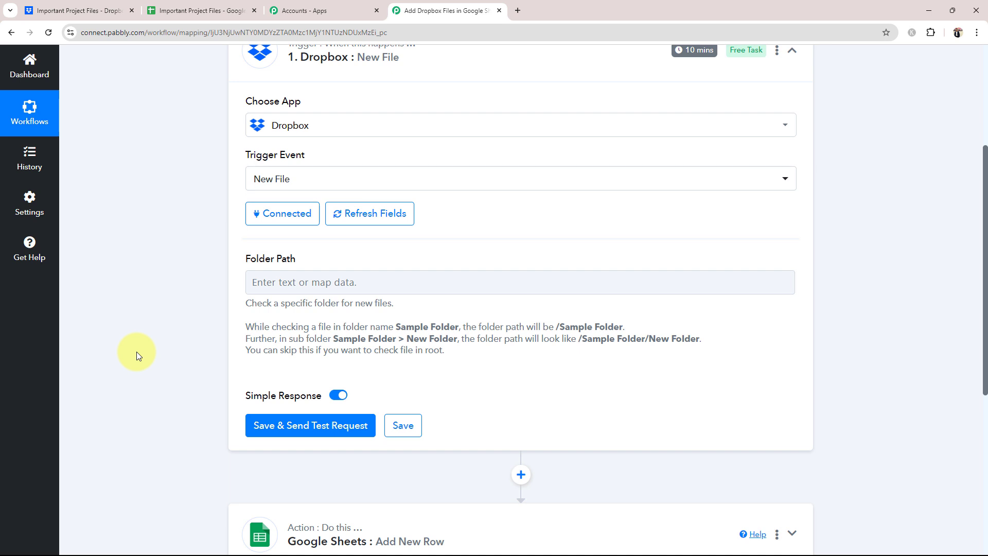
pyautogui.click(69, 10)
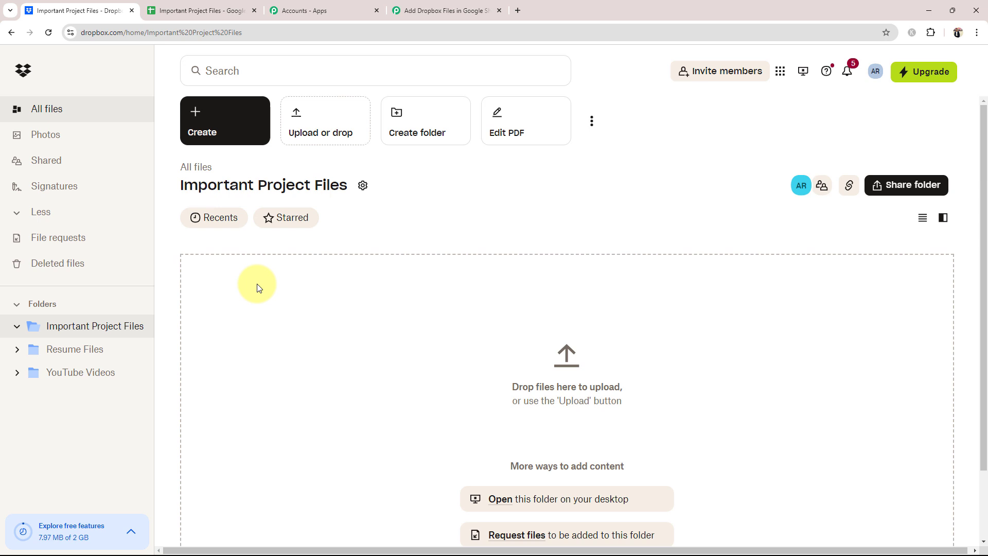
pyautogui.click(418, 5)
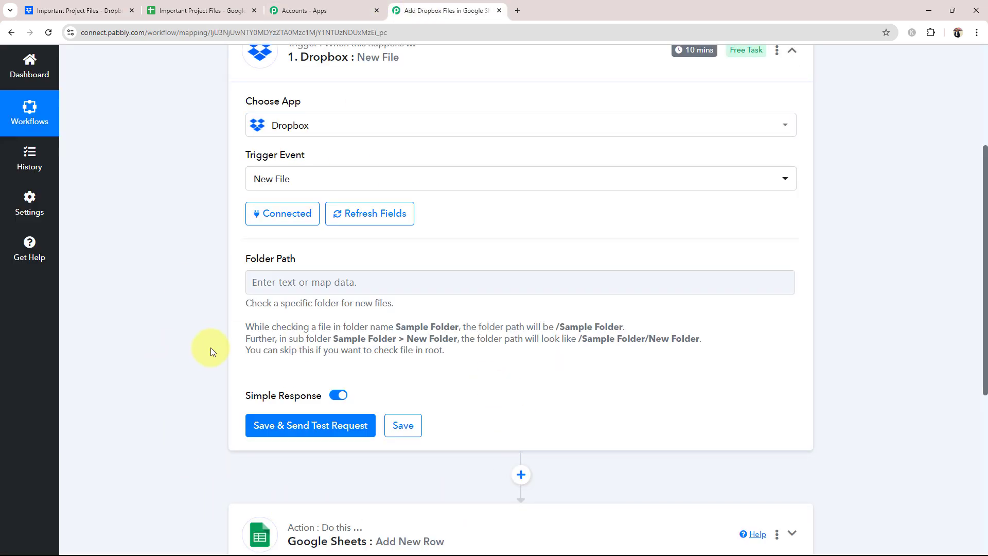
pyautogui.click(61, 11)
pyautogui.click(453, 9)
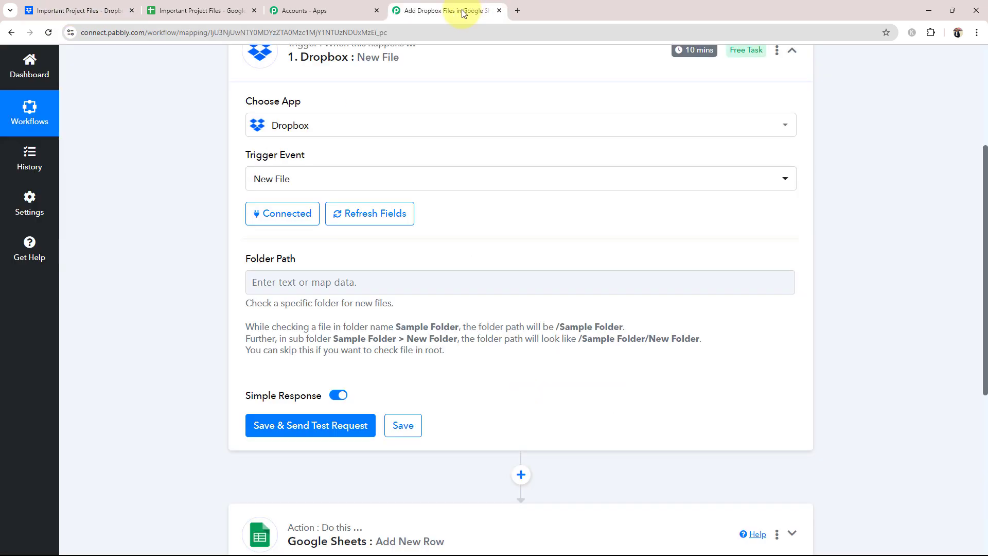
pyautogui.hotkey('ctrl', '1')
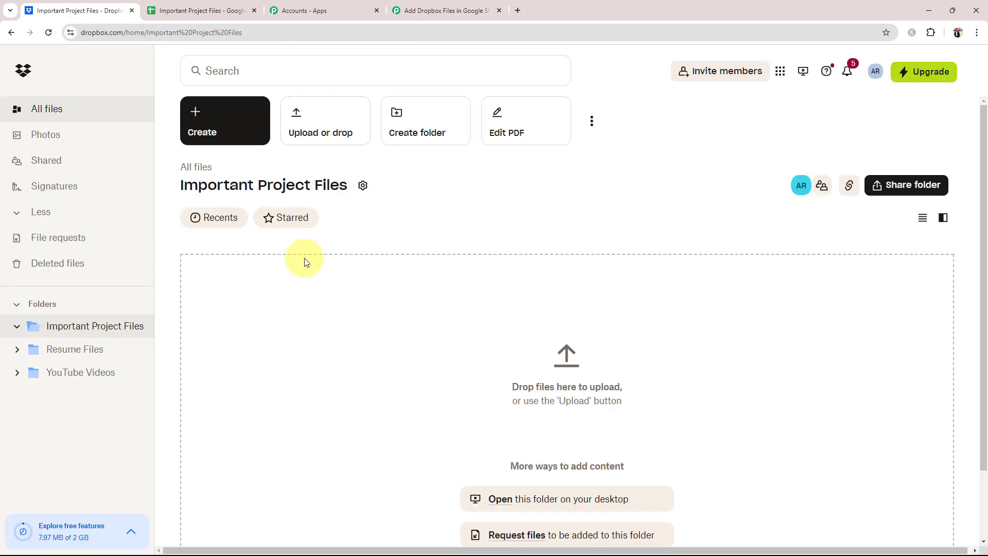
pyautogui.click(457, 6)
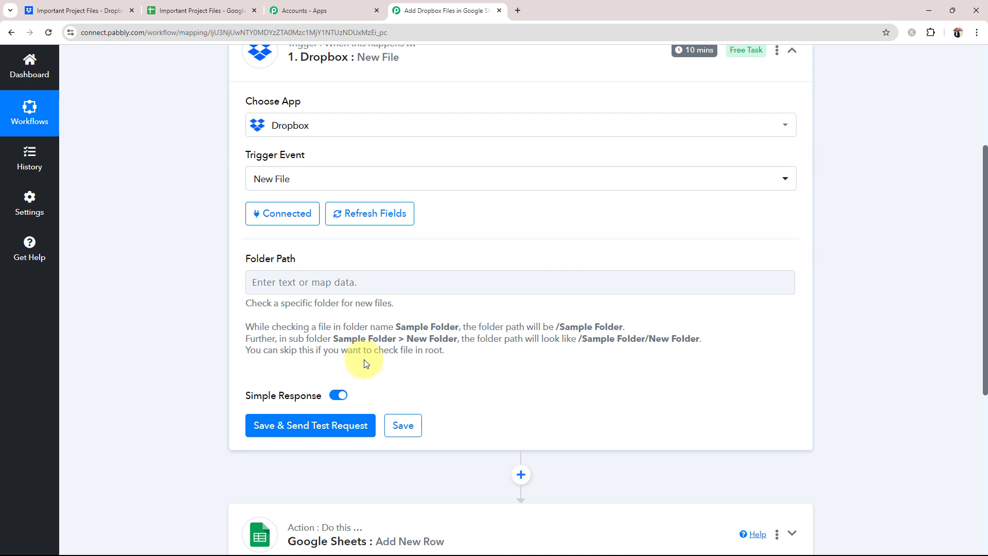
pyautogui.moveTo(396, 327); pyautogui.dragTo(454, 328)
pyautogui.click(461, 375)
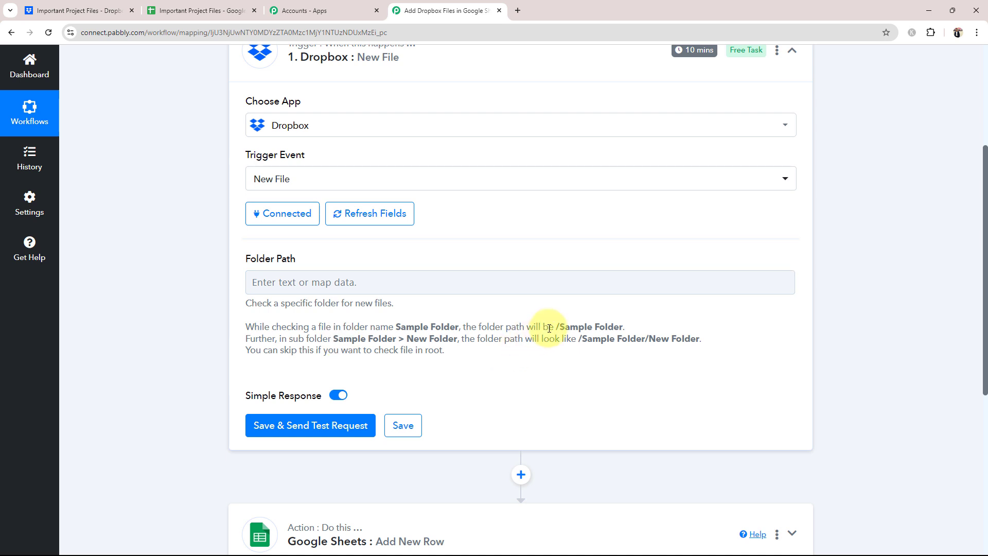
pyautogui.moveTo(559, 327); pyautogui.dragTo(623, 327)
pyautogui.click(515, 416)
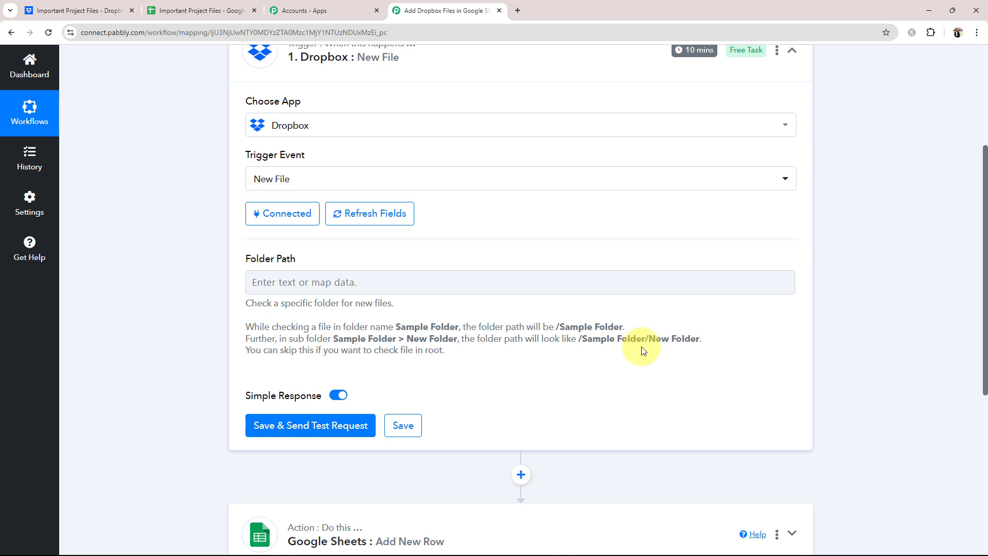
# Check the folder's name in Dropbox and set the trigger's Folder Path to /Important Project Files.
pyautogui.click(101, 10)
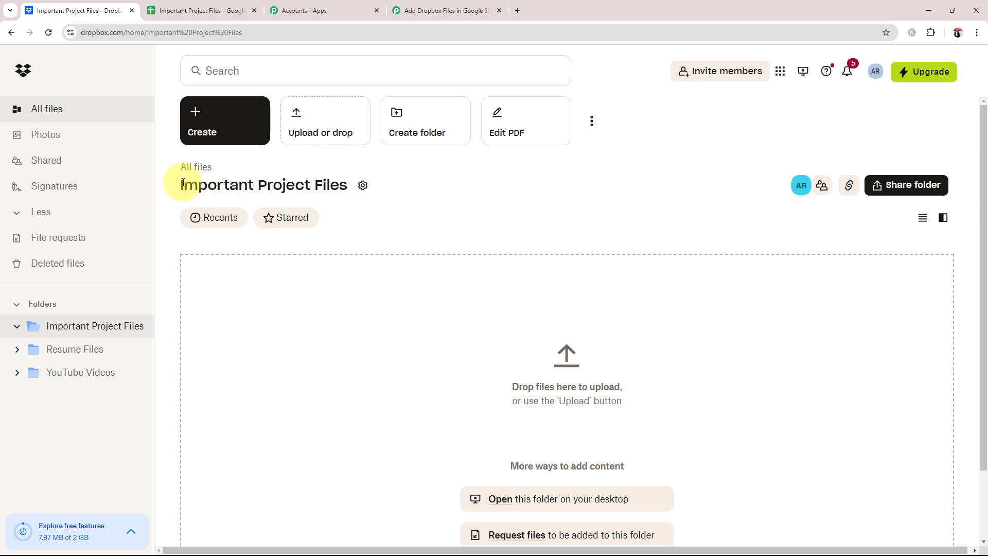
pyautogui.moveTo(183, 182); pyautogui.dragTo(337, 180)
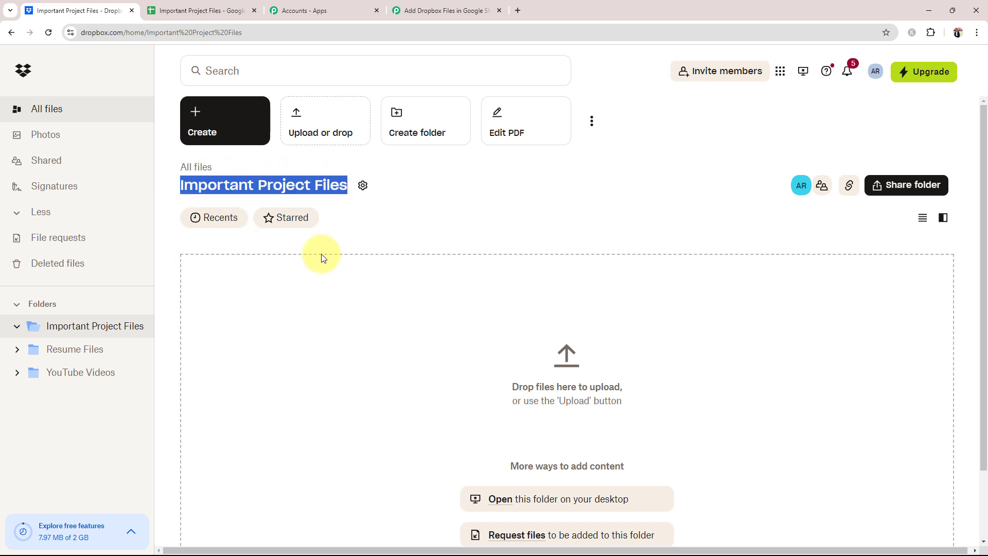
pyautogui.click(308, 346)
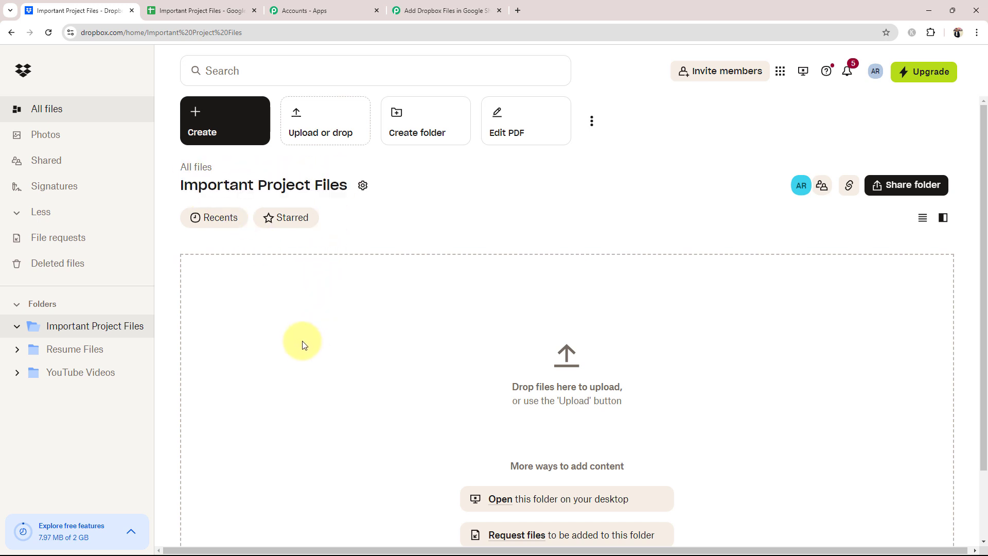
pyautogui.click(438, 10)
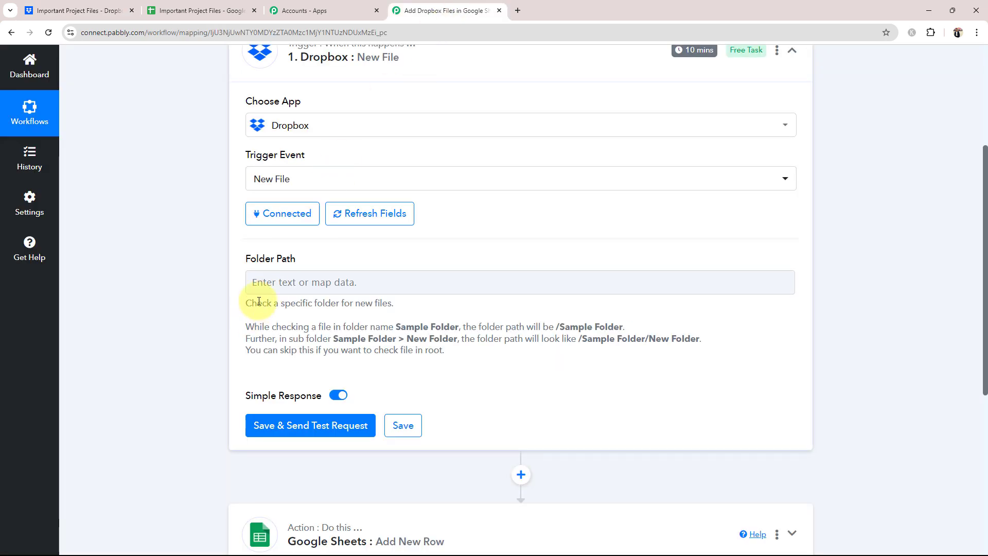
pyautogui.click(279, 283)
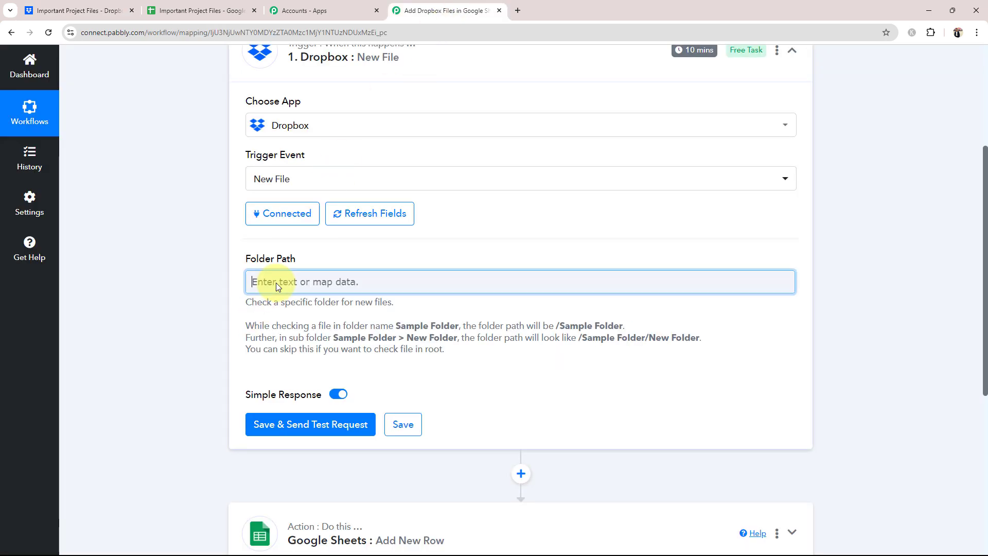
pyautogui.write('/')
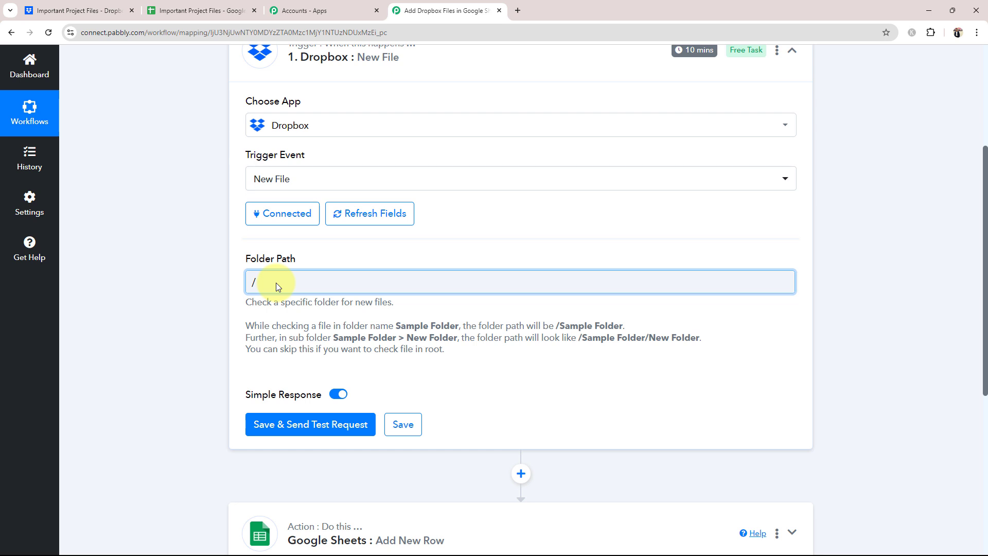
pyautogui.write('Important Project Files')
pyautogui.click(178, 301)
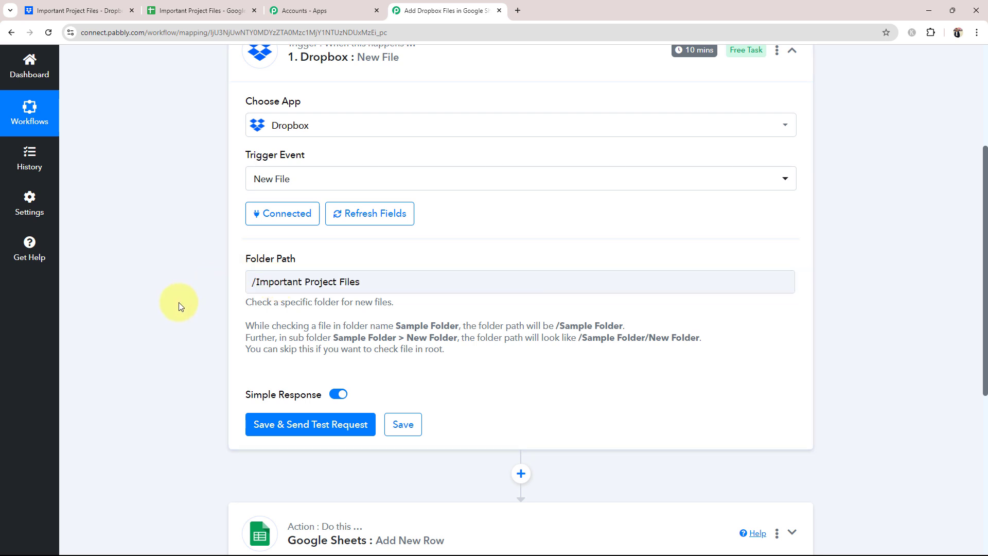
# Save the Dropbox trigger with a test request and inspect the values in the received response.
pyautogui.click(288, 430)
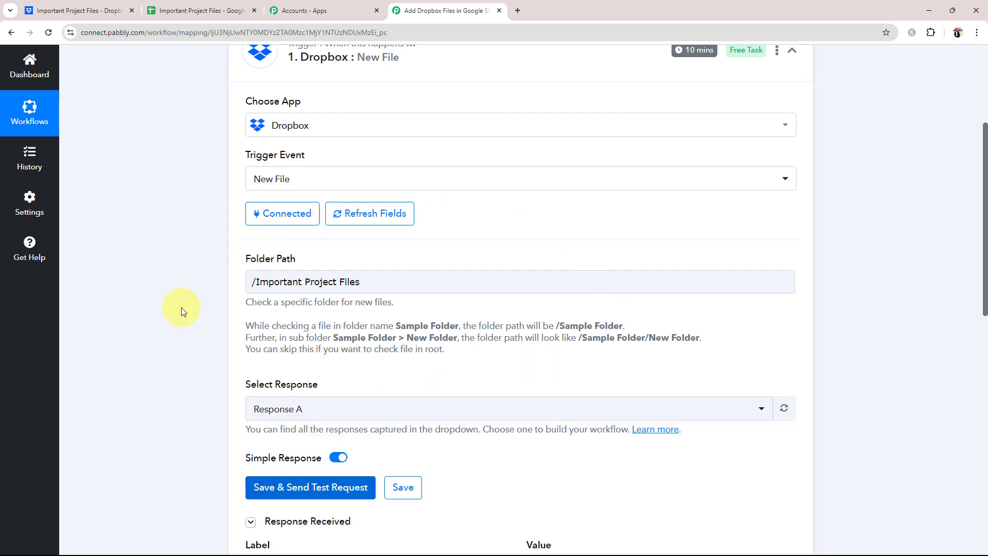
pyautogui.scroll(-6, 198, 309)
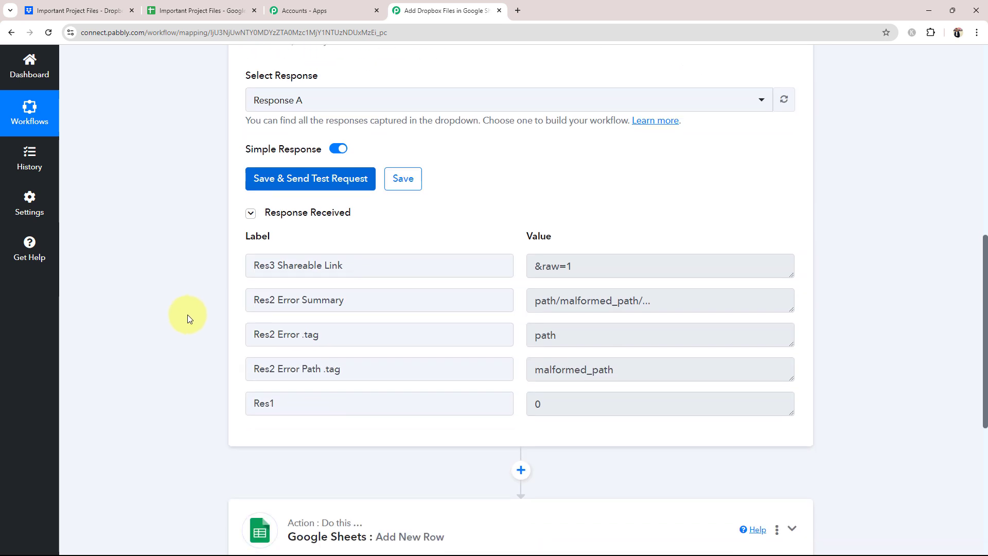
pyautogui.click(591, 409)
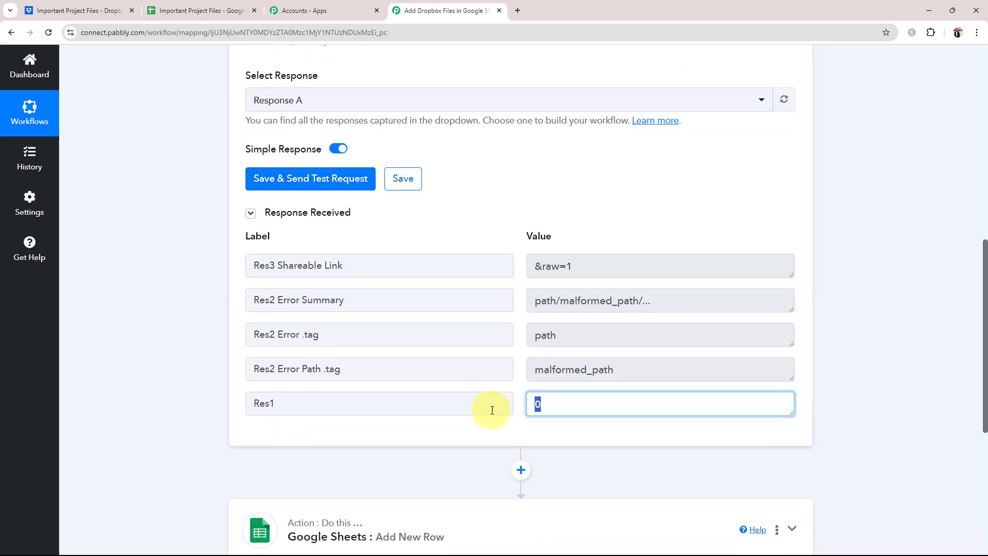
pyautogui.click(653, 372)
pyautogui.click(538, 339)
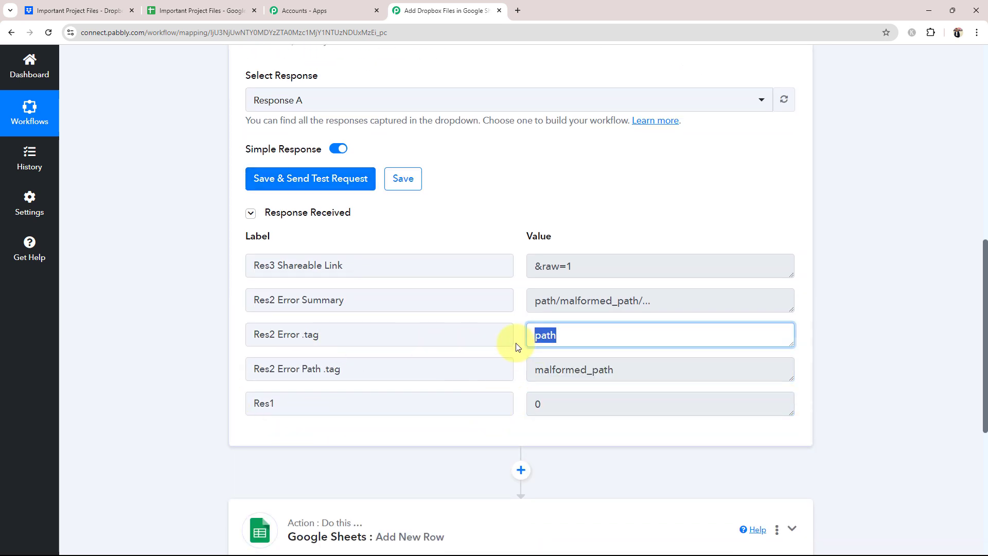
# Switch to Dropbox and upload the Product Catalogue PDF from Downloads into the Important Project Files folder.
pyautogui.click(98, 6)
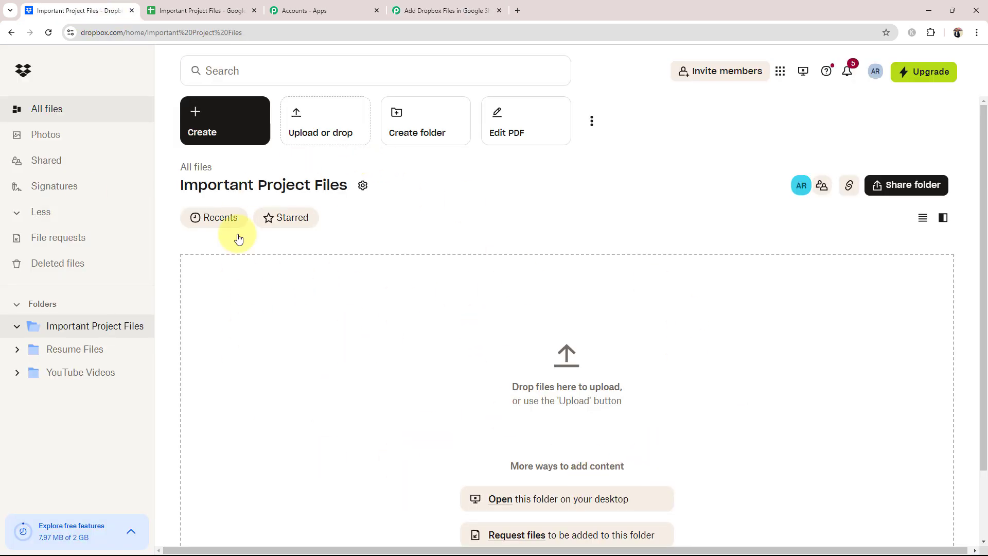
pyautogui.click(305, 101)
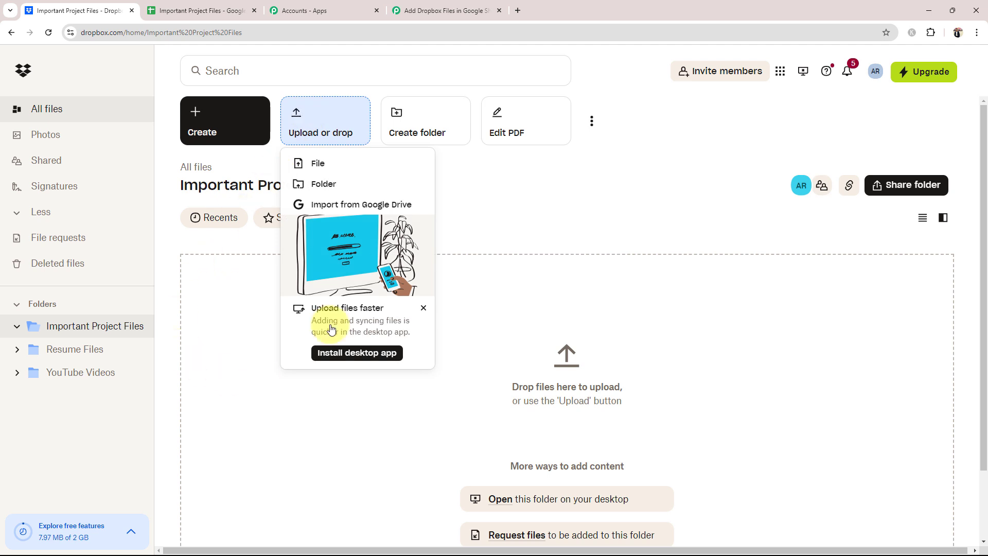
pyautogui.click(317, 173)
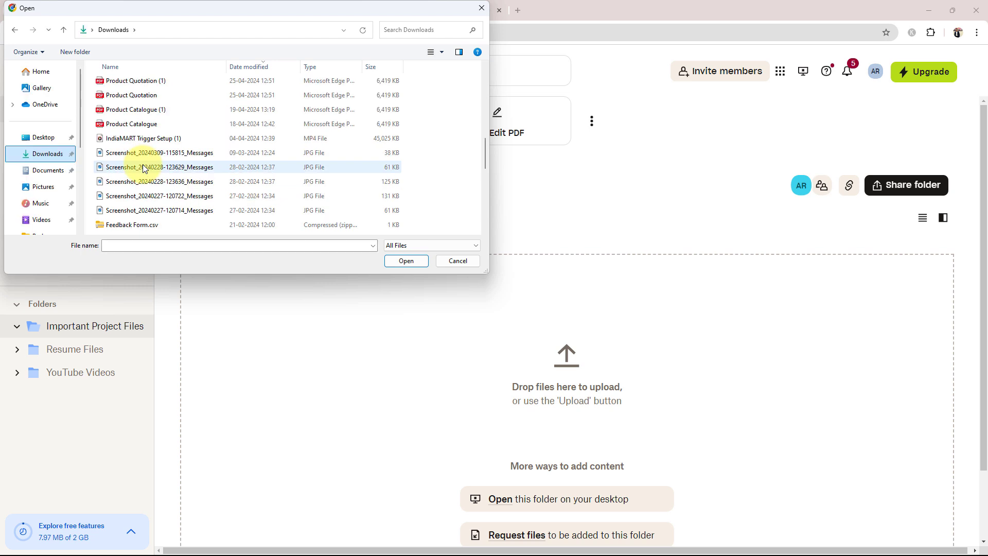
pyautogui.doubleClick(120, 124)
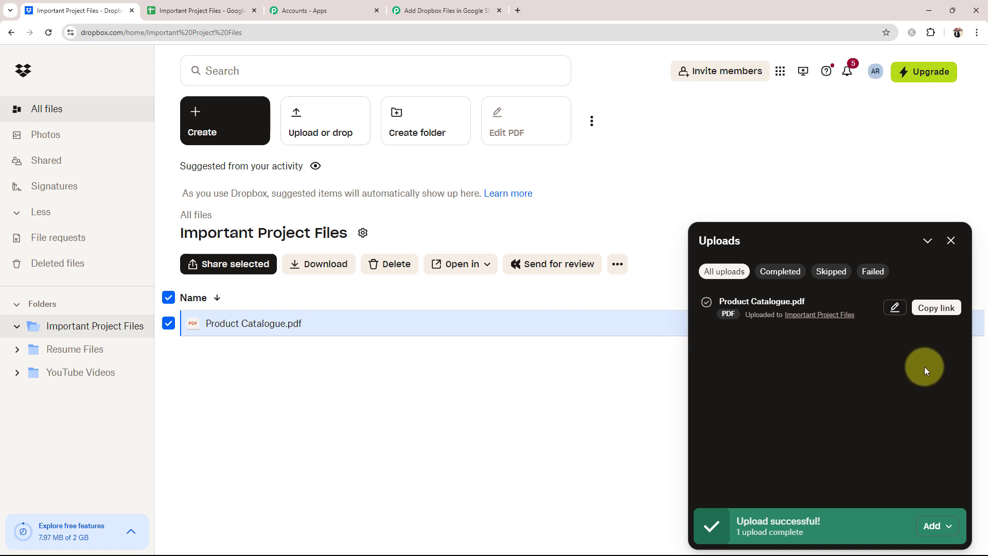
pyautogui.click(951, 241)
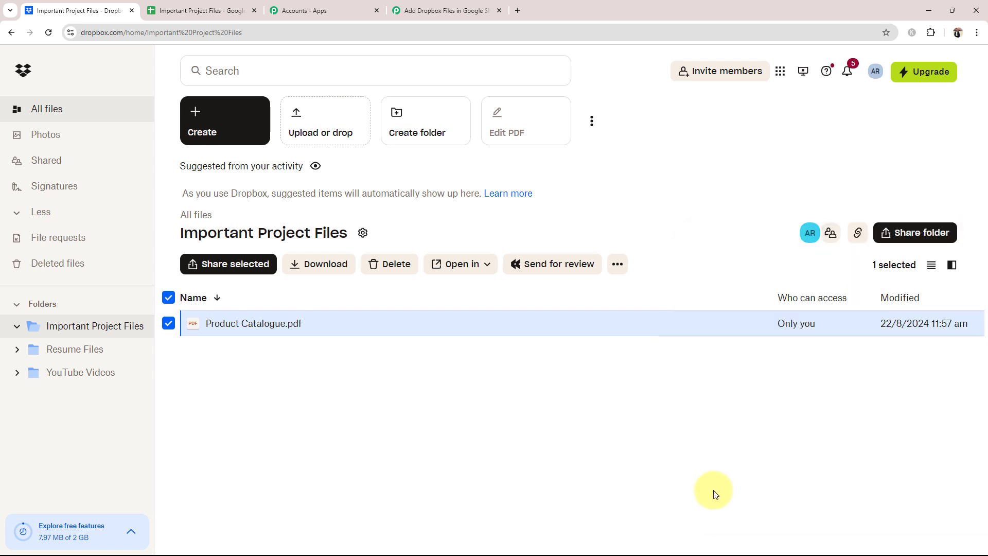
# Preview the pages of Product Catalogue.pdf, close the preview and deselect the file.
pyautogui.doubleClick(561, 319)
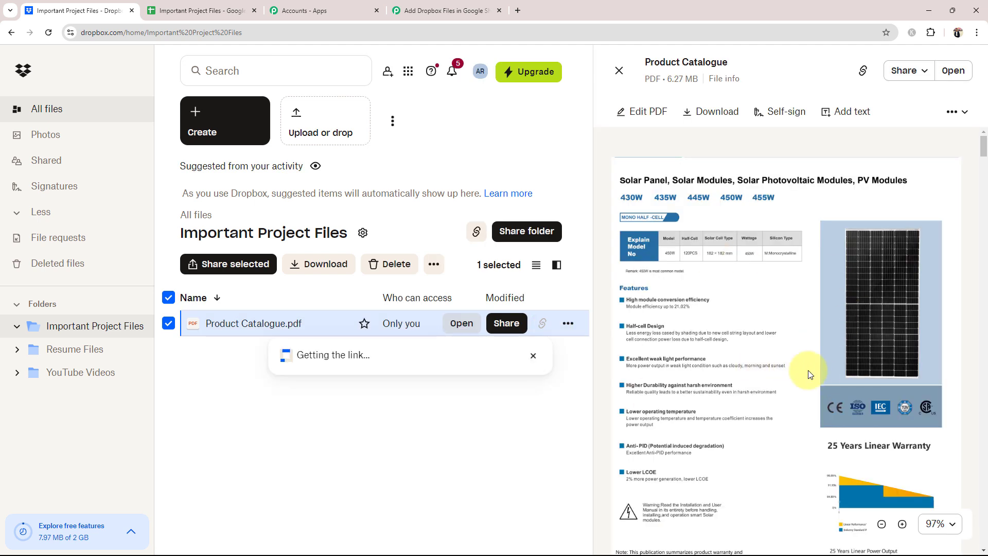
pyautogui.click(530, 356)
pyautogui.scroll(-15, 775, 385)
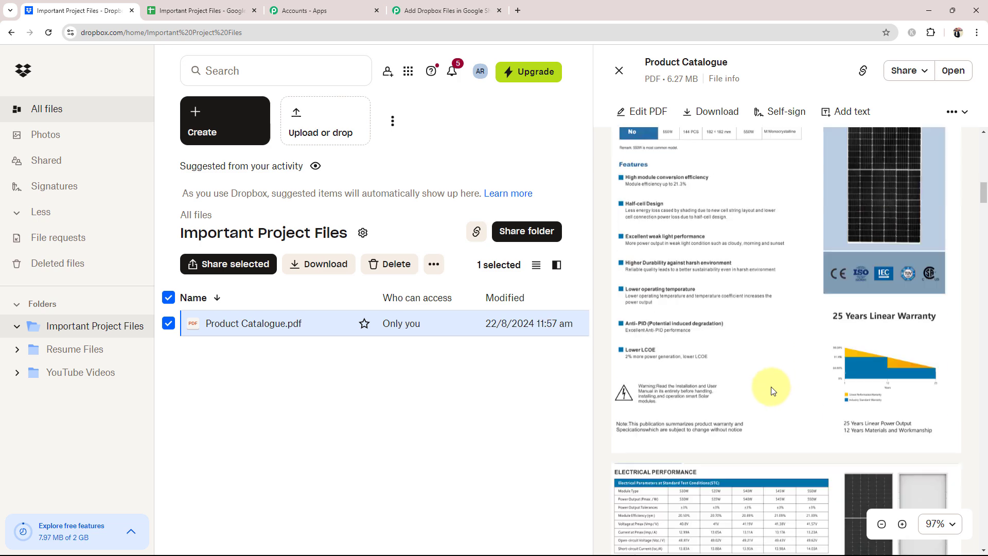
pyautogui.scroll(-2, 771, 390)
pyautogui.click(619, 71)
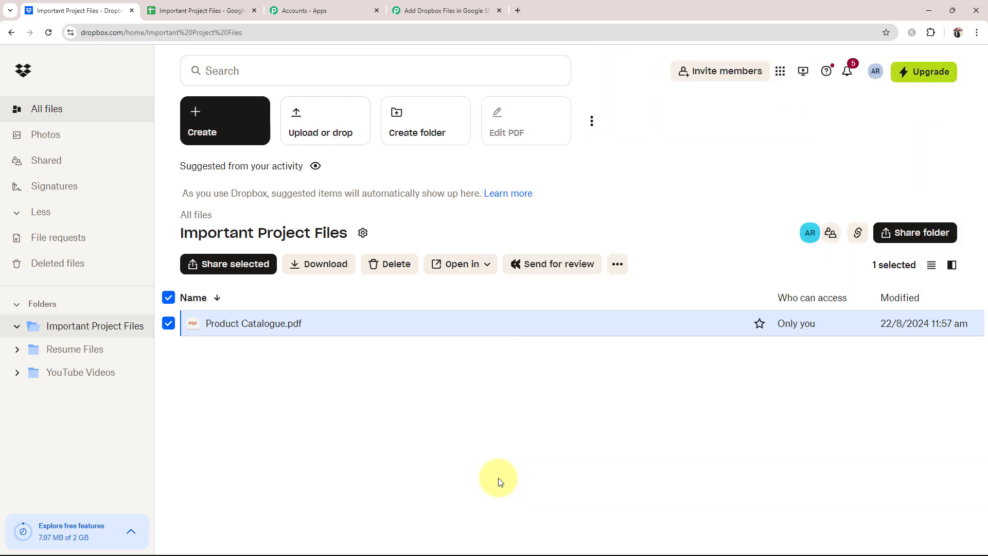
pyautogui.click(168, 323)
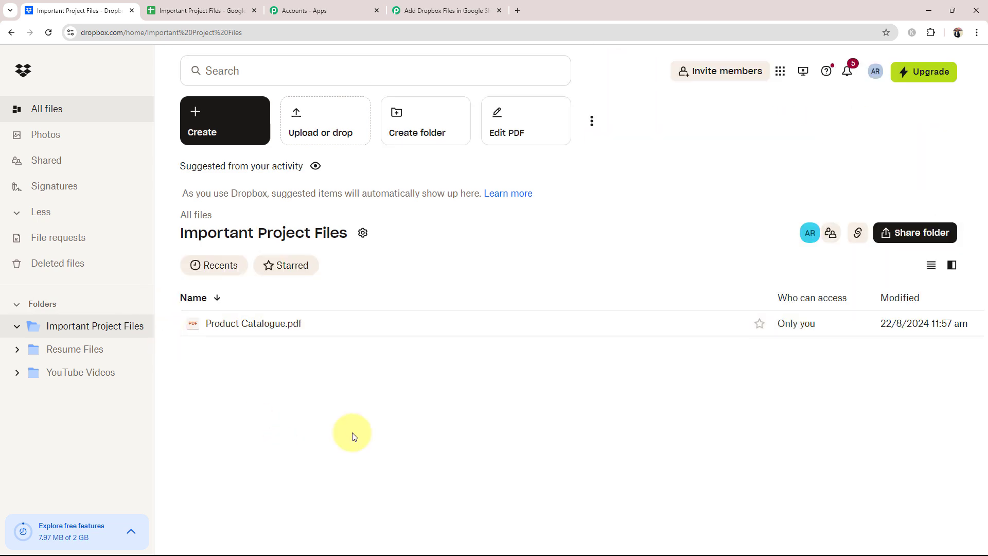
# Switch to Pabbly Connect, resend the Dropbox trigger's test request, and check the file name and shareable link in the response.
pyautogui.click(460, 10)
pyautogui.click(283, 187)
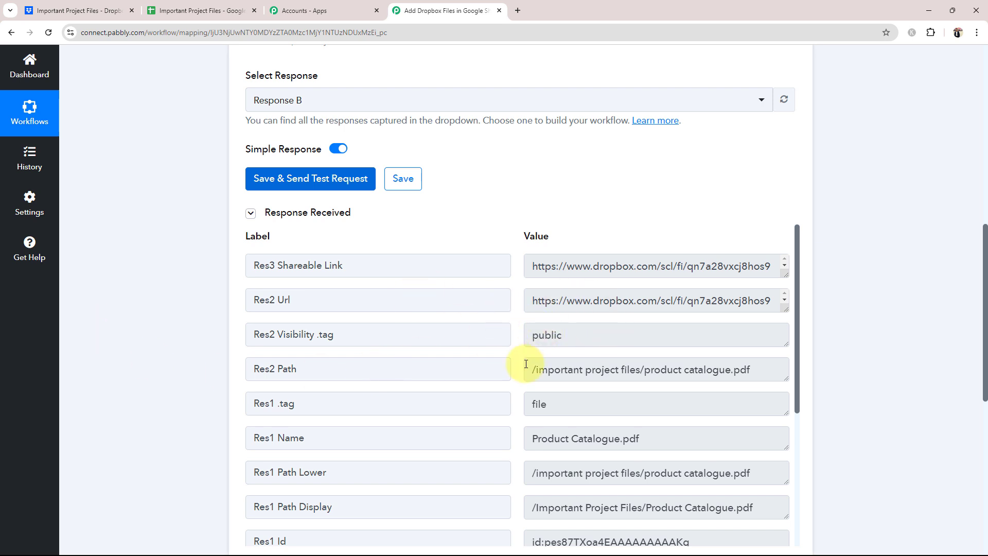
pyautogui.scroll(-2, 529, 376)
pyautogui.moveTo(638, 337); pyautogui.dragTo(497, 332)
pyautogui.click(36, 11)
pyautogui.click(470, 10)
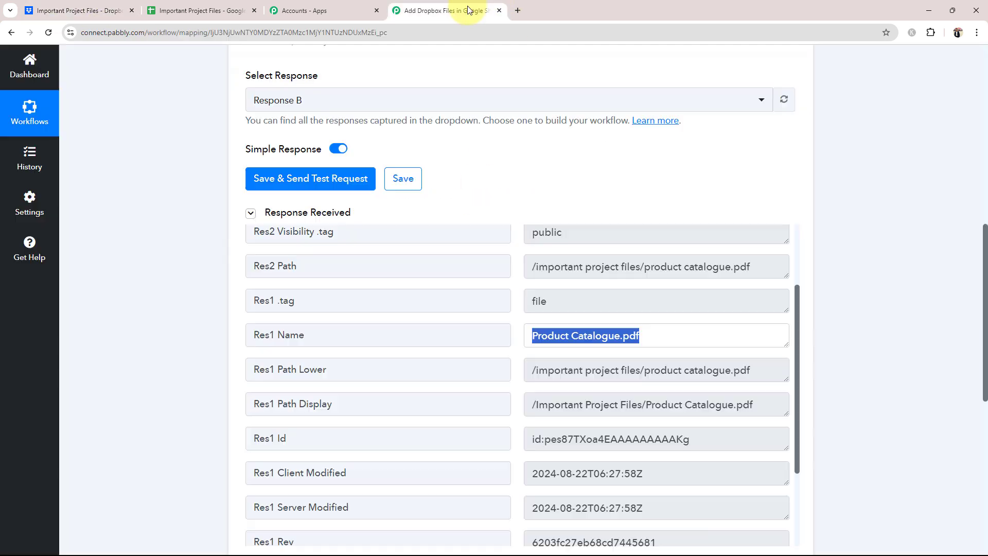
pyautogui.scroll(2, 602, 425)
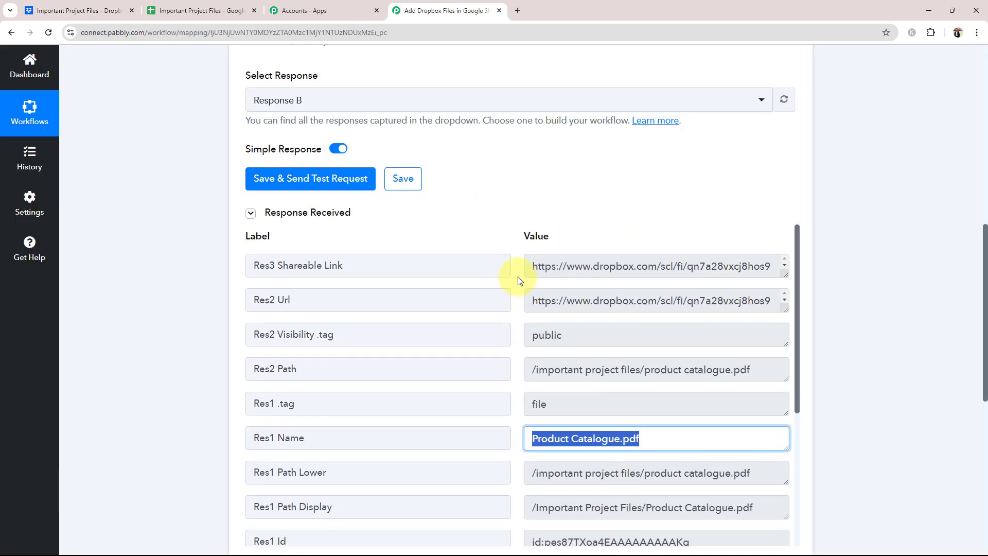
pyautogui.moveTo(532, 269); pyautogui.dragTo(776, 269)
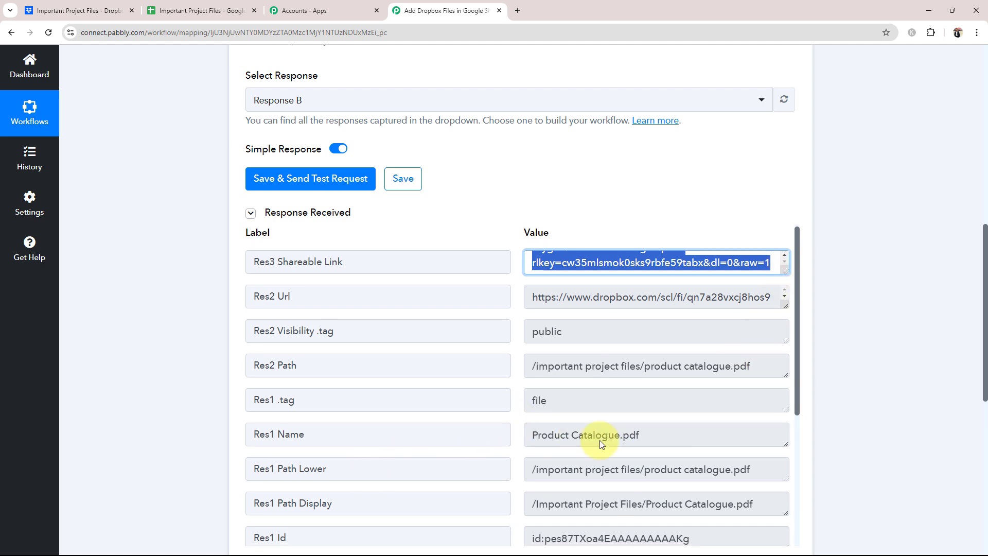
pyautogui.scroll(-8, 602, 433)
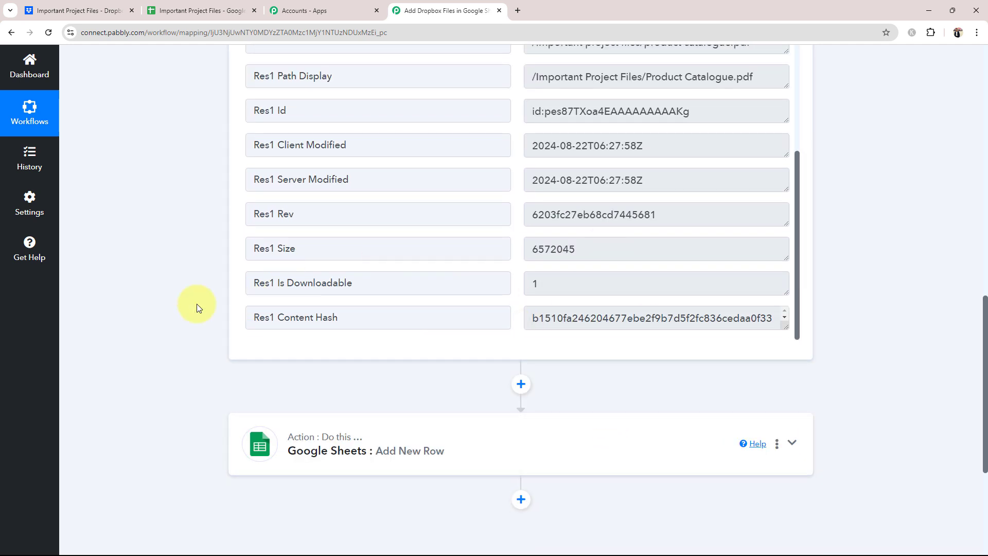
# Collapse the Dropbox trigger and connect the Google Sheets Add New Row action using the existing account connection.
pyautogui.scroll(15, 149, 341)
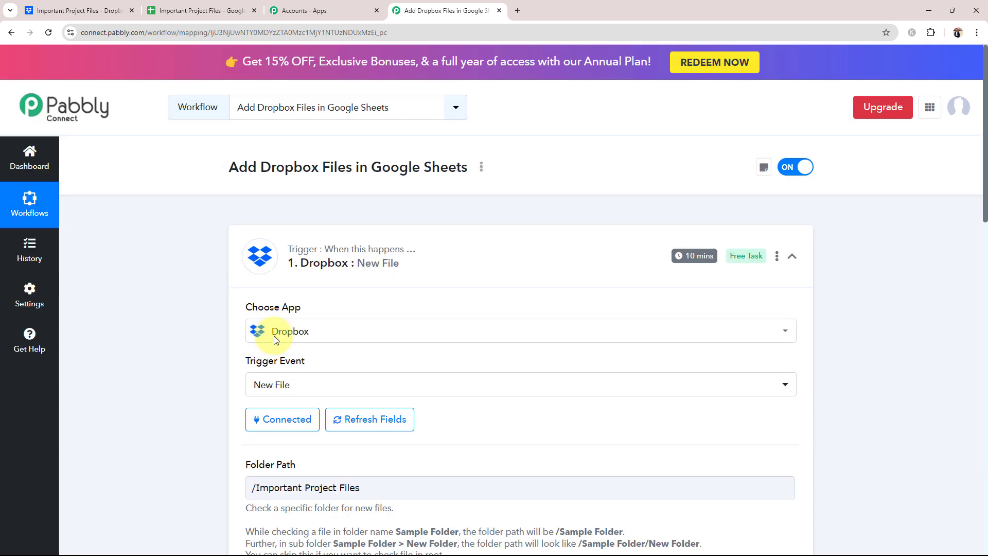
pyautogui.click(444, 253)
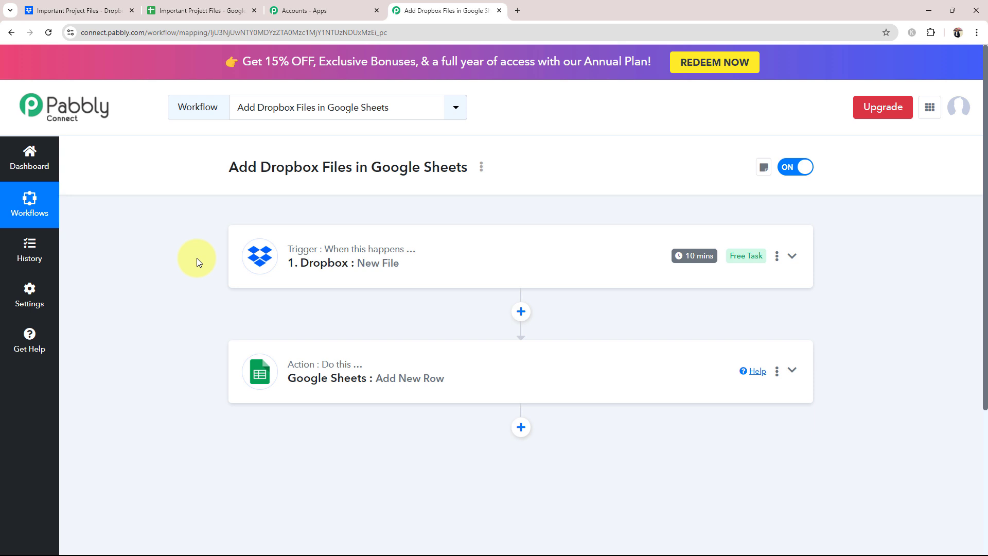
pyautogui.click(350, 377)
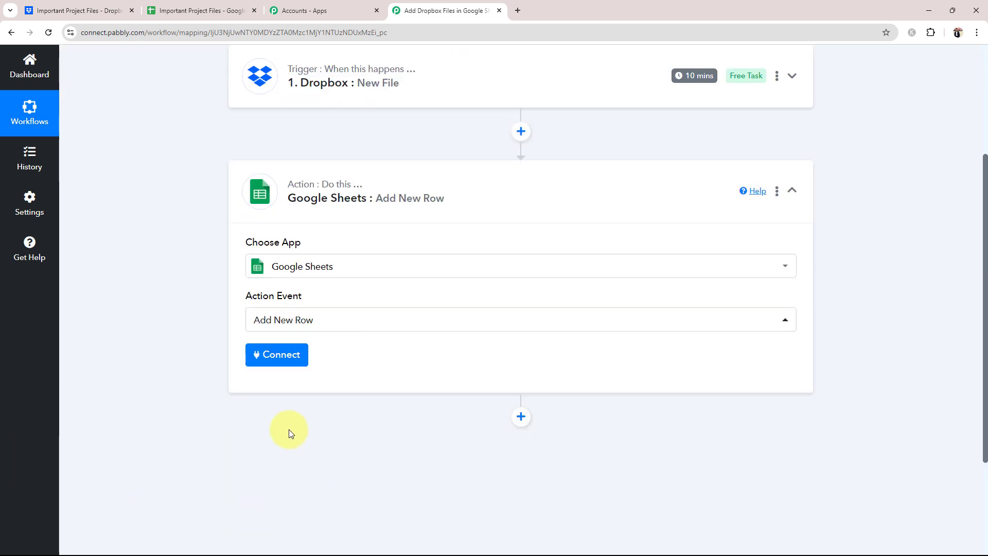
pyautogui.click(276, 360)
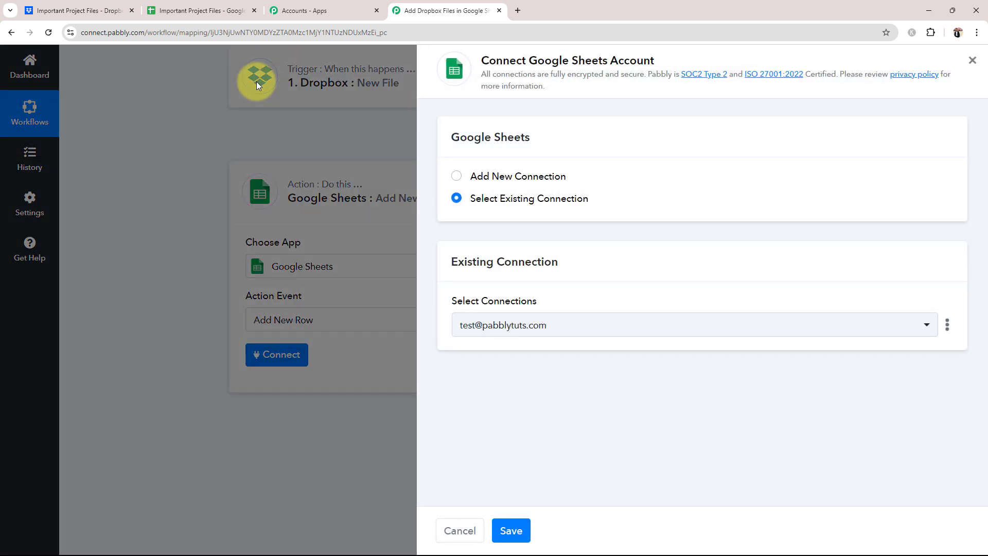
pyautogui.click(457, 176)
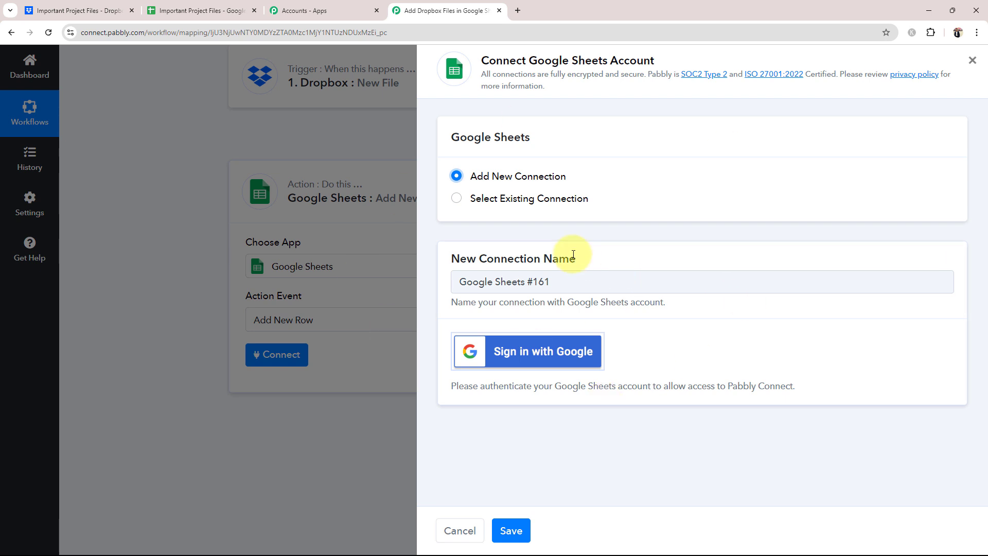
pyautogui.click(457, 199)
pyautogui.click(511, 530)
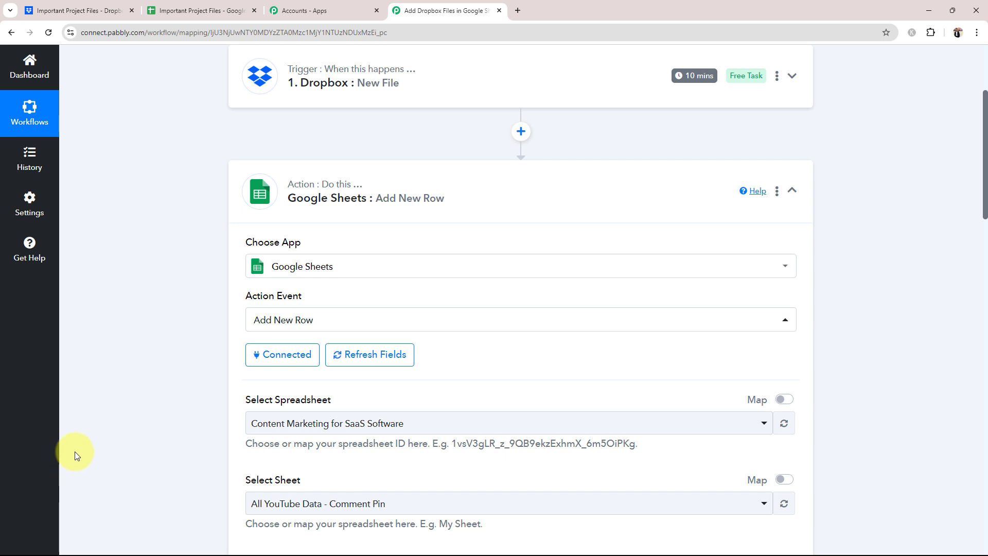
# Choose Important Project Files as the spreadsheet for the Google Sheets Add New Row action.
pyautogui.scroll(-4, 112, 419)
pyautogui.moveTo(360, 202); pyautogui.dragTo(361, 202)
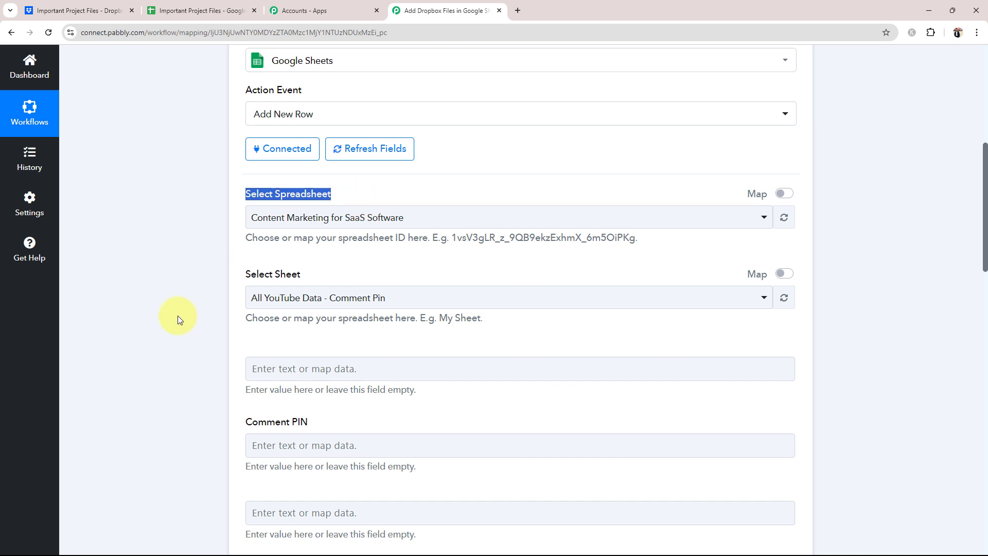
pyautogui.click(178, 320)
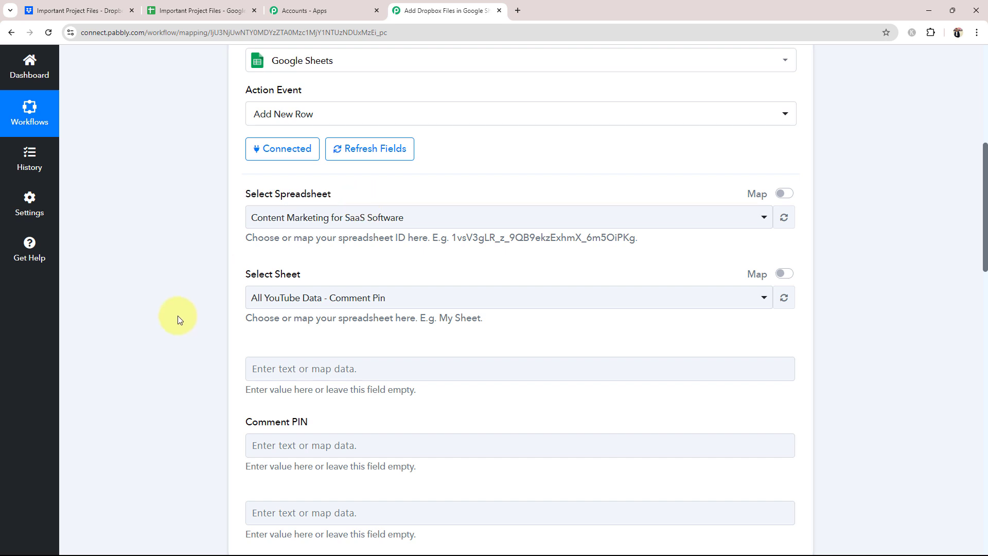
pyautogui.click(178, 10)
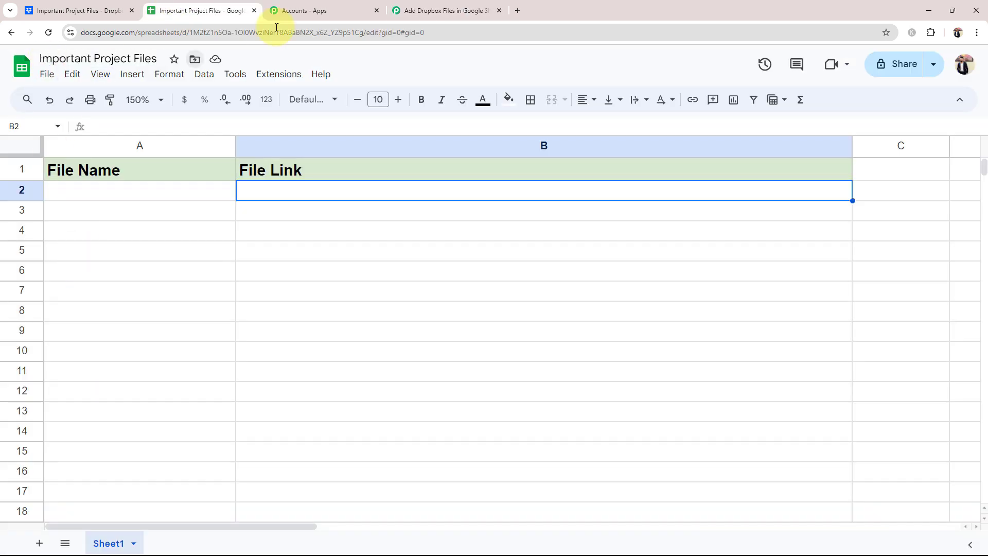
pyautogui.click(434, 11)
pyautogui.click(276, 217)
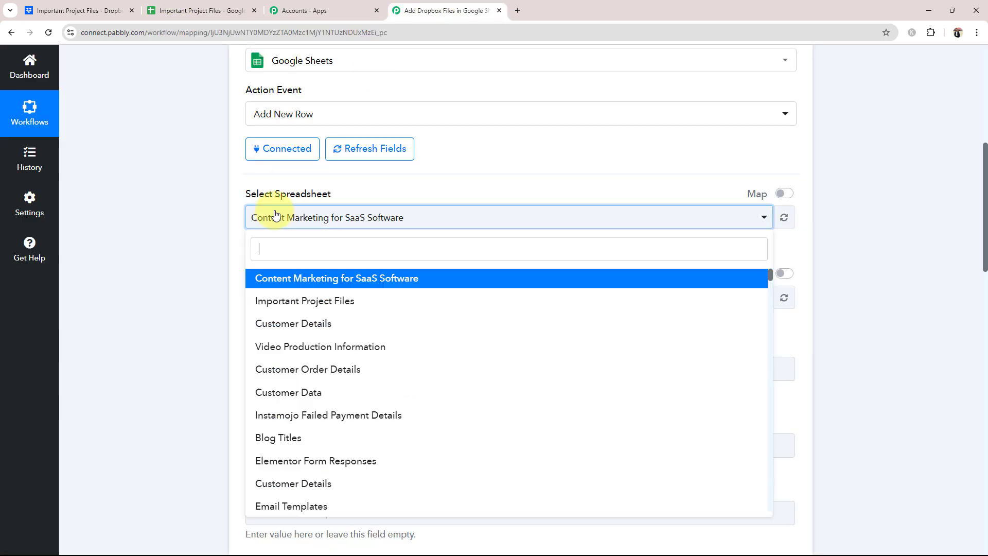
pyautogui.click(288, 301)
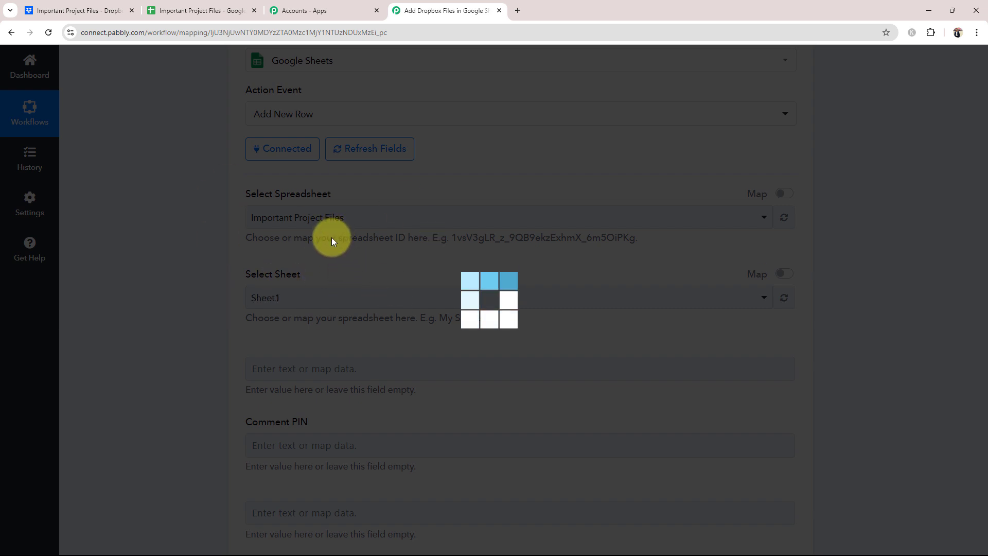
# Compare the column headers in the Important Project Files spreadsheet with the Google Sheets action's sheet and column fields.
pyautogui.click(198, 10)
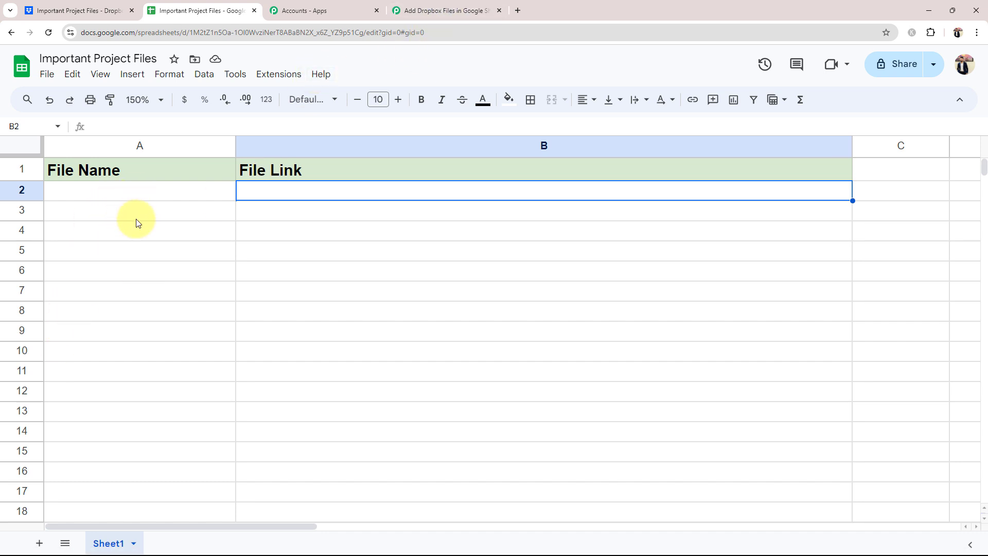
pyautogui.click(432, 10)
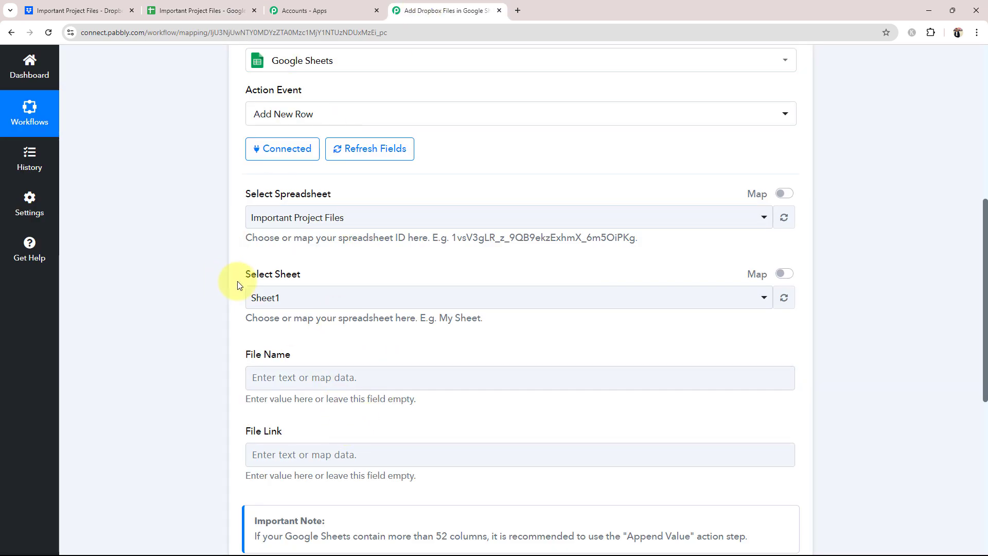
pyautogui.click(260, 298)
pyautogui.click(266, 356)
pyautogui.tripleClick(165, 366)
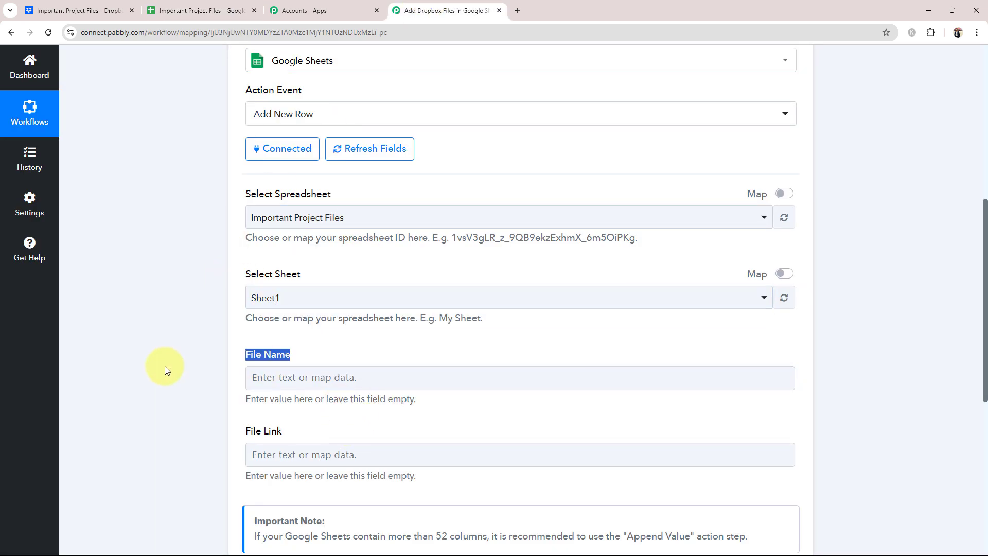
pyautogui.scroll(-2, 164, 366)
pyautogui.click(165, 366)
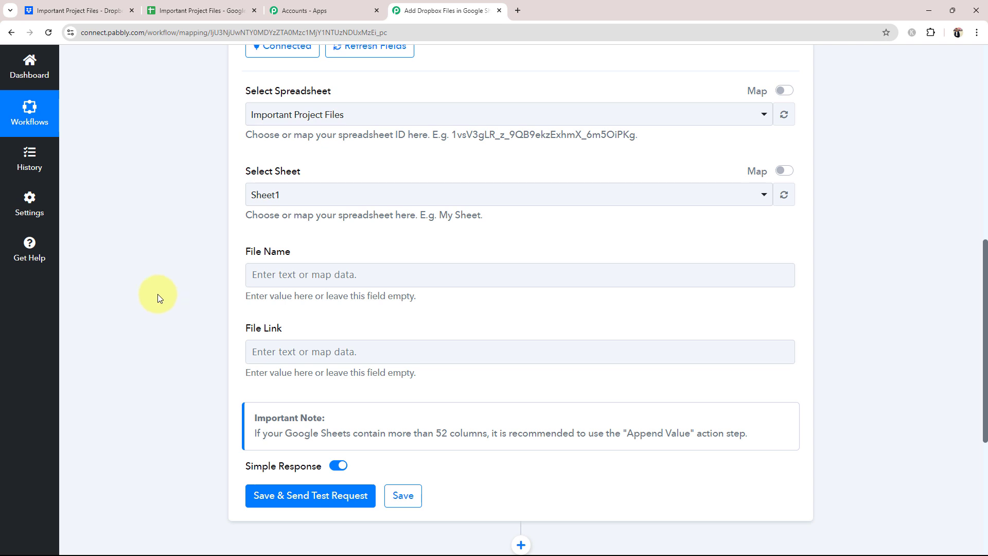
# Reopen the Dropbox trigger and examine the Res1 Name value in its received response.
pyautogui.scroll(8, 155, 324)
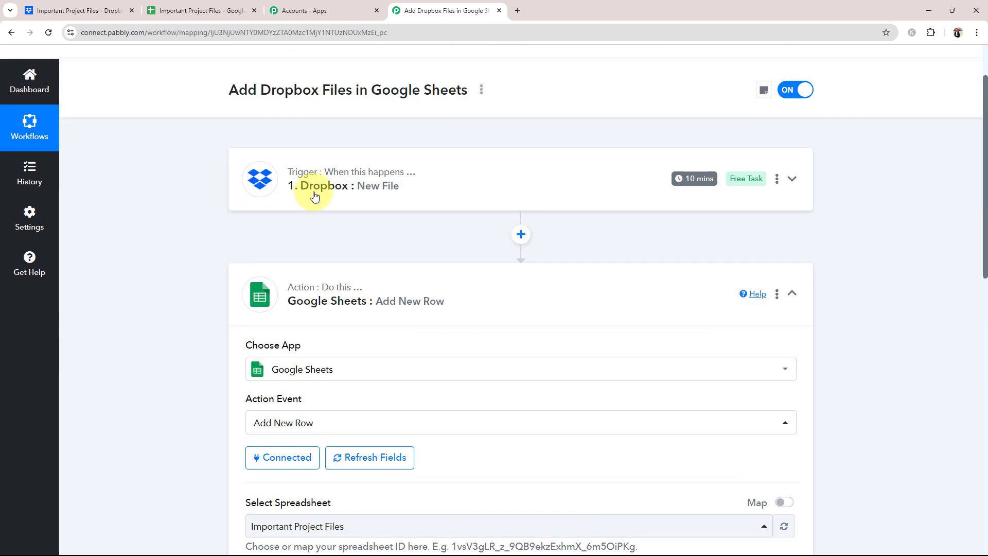
pyautogui.click(311, 190)
pyautogui.scroll(2, 251, 329)
pyautogui.scroll(-12, 197, 291)
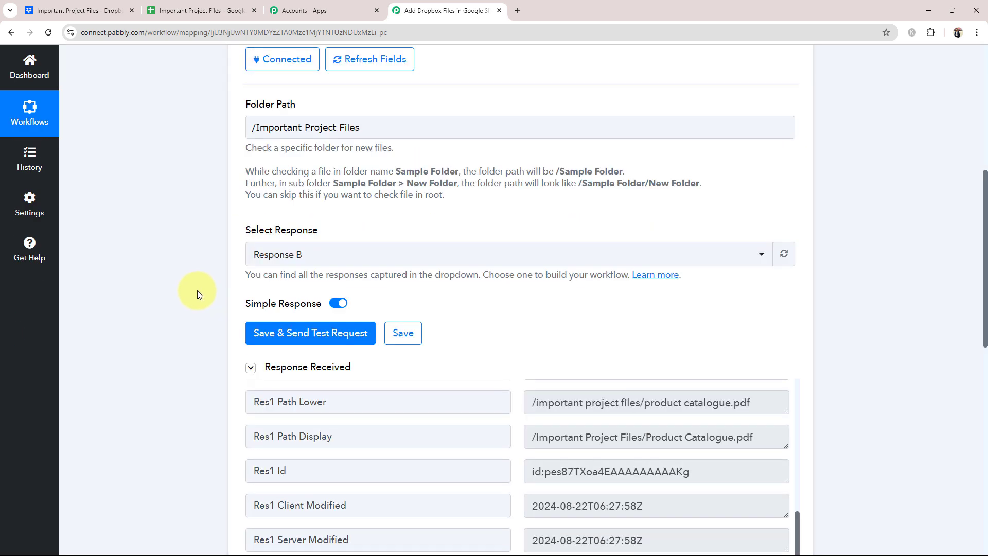
pyautogui.scroll(-4, 571, 265)
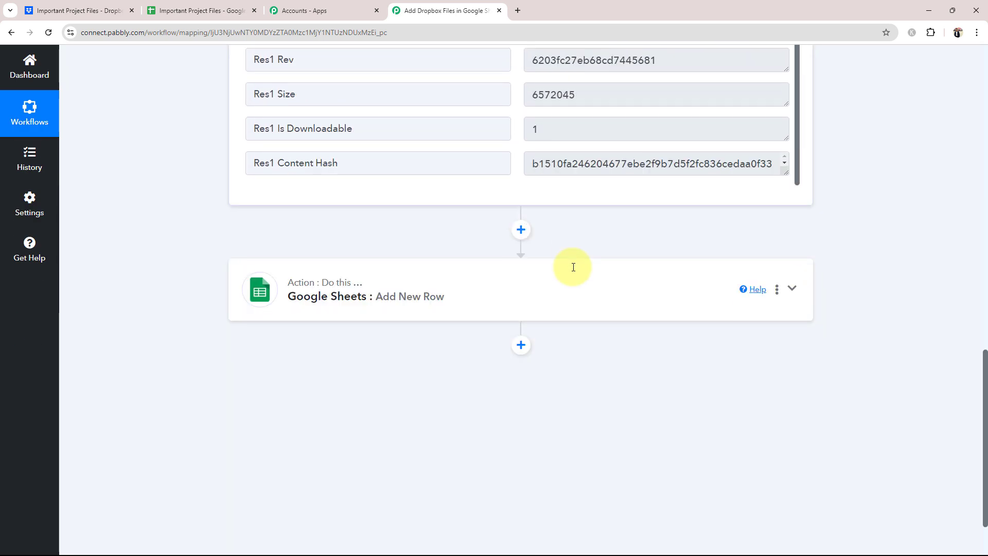
pyautogui.scroll(5, 570, 155)
pyautogui.moveTo(653, 231); pyautogui.dragTo(439, 227)
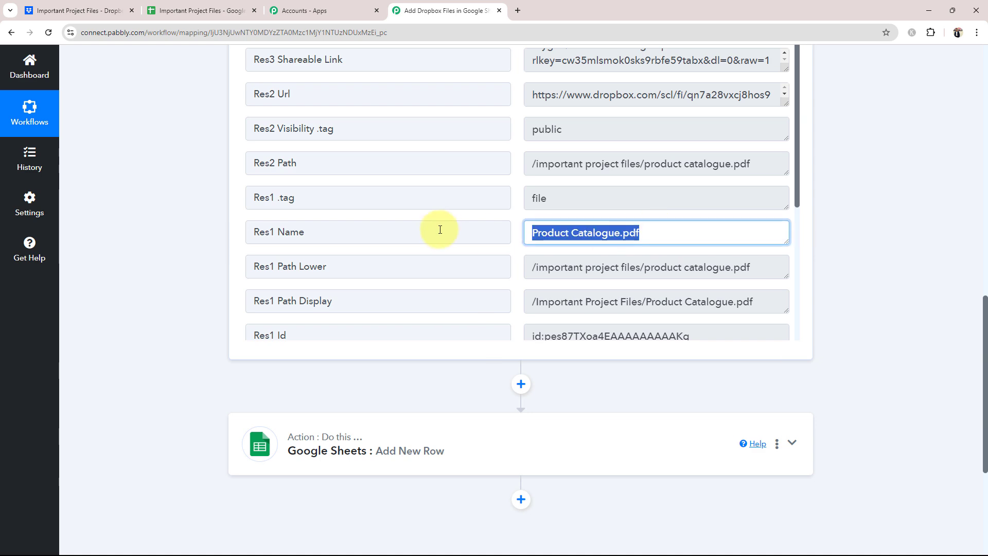
# Reopen the Google Sheets action and map its File Name field to Res1 Name from the Dropbox step.
pyautogui.click(263, 442)
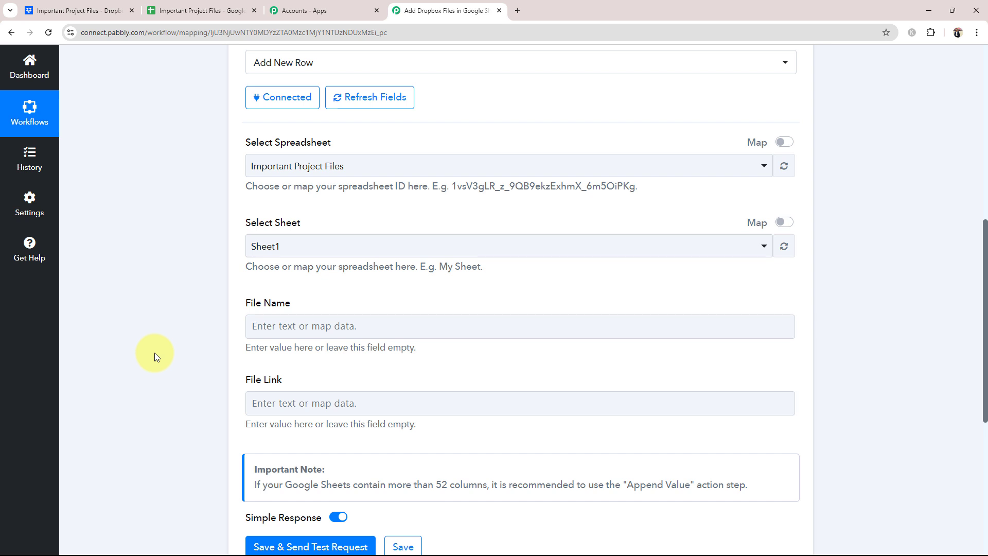
pyautogui.scroll(-3, 176, 419)
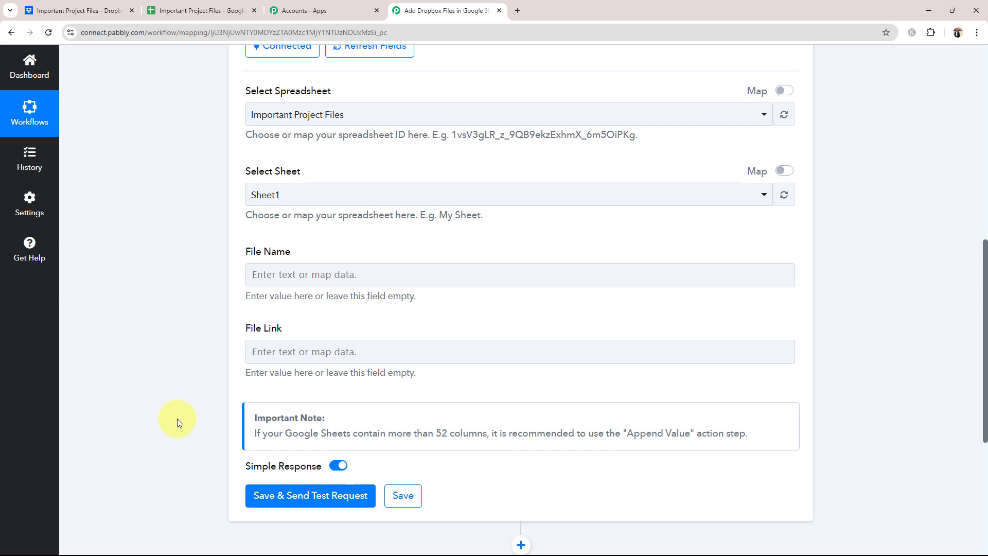
pyautogui.click(277, 177)
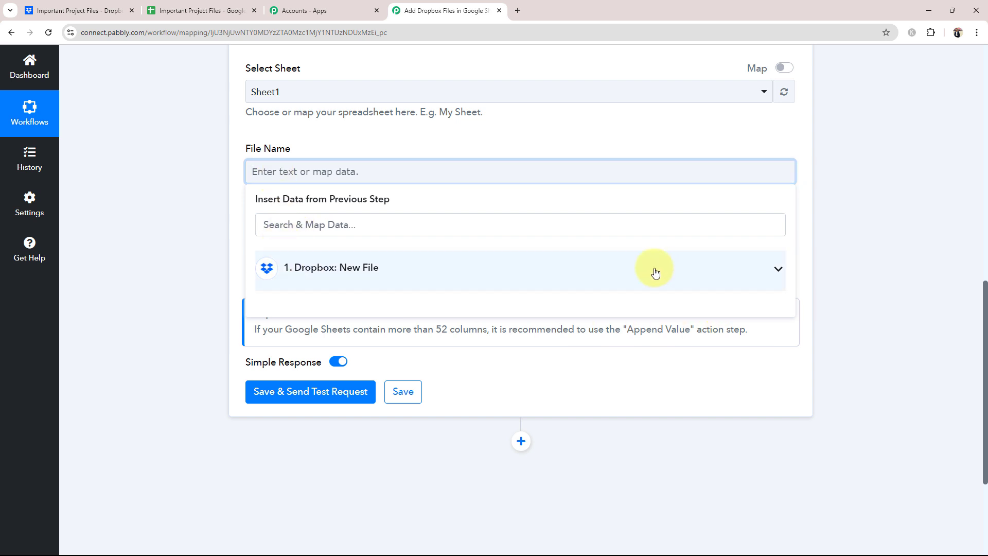
pyautogui.click(776, 266)
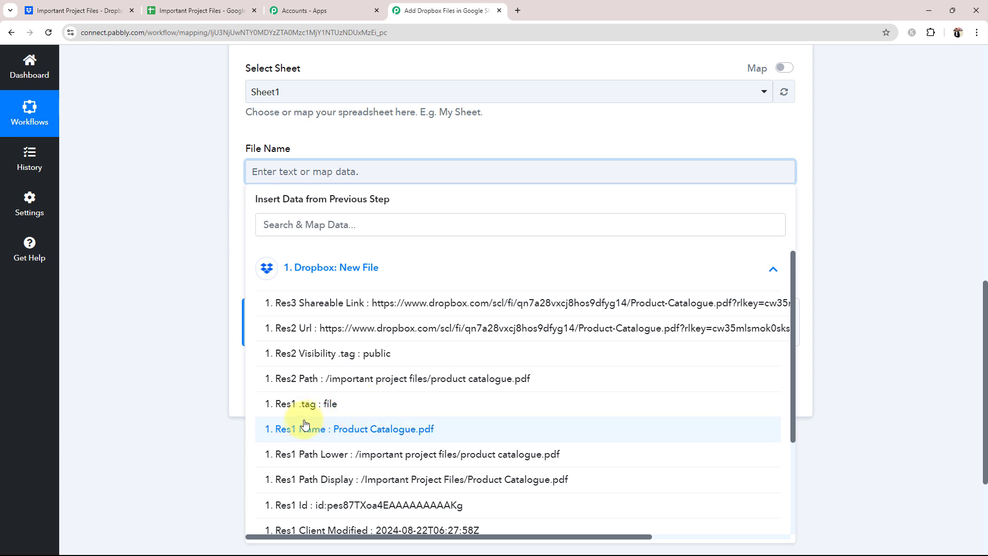
pyautogui.click(398, 429)
pyautogui.click(169, 240)
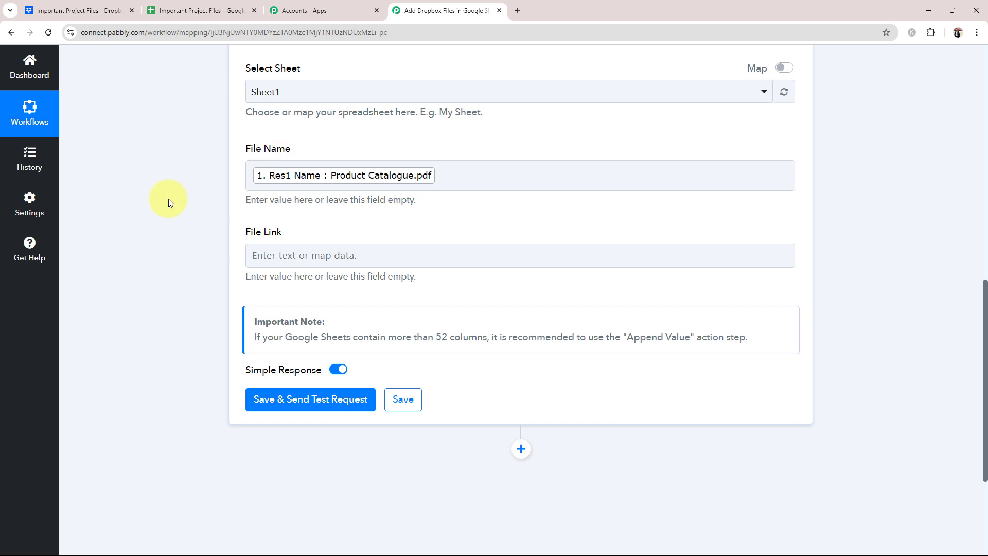
# Map the File Link field to Res3 Shareable Link from the Dropbox step.
pyautogui.click(282, 256)
pyautogui.click(299, 345)
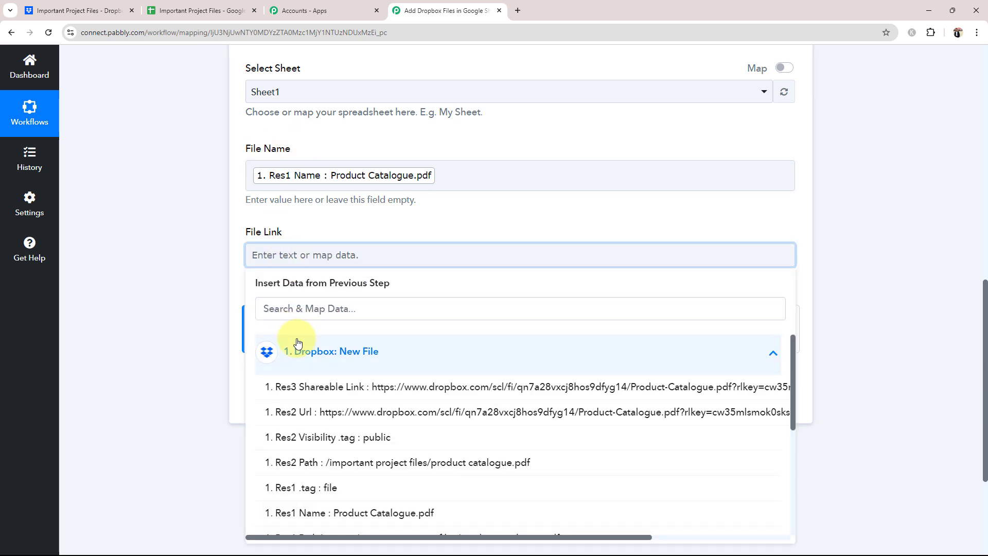
pyautogui.click(309, 386)
pyautogui.click(208, 309)
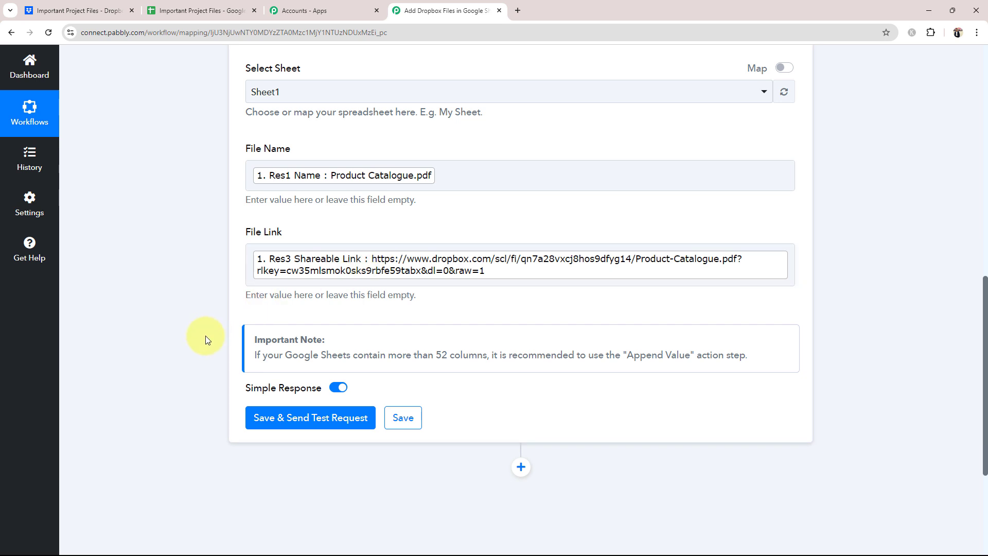
# Review the Important Project Files folder in Dropbox and the matching spreadsheet in Google Sheets, returning to Pabbly Connect.
pyautogui.scroll(2, 205, 336)
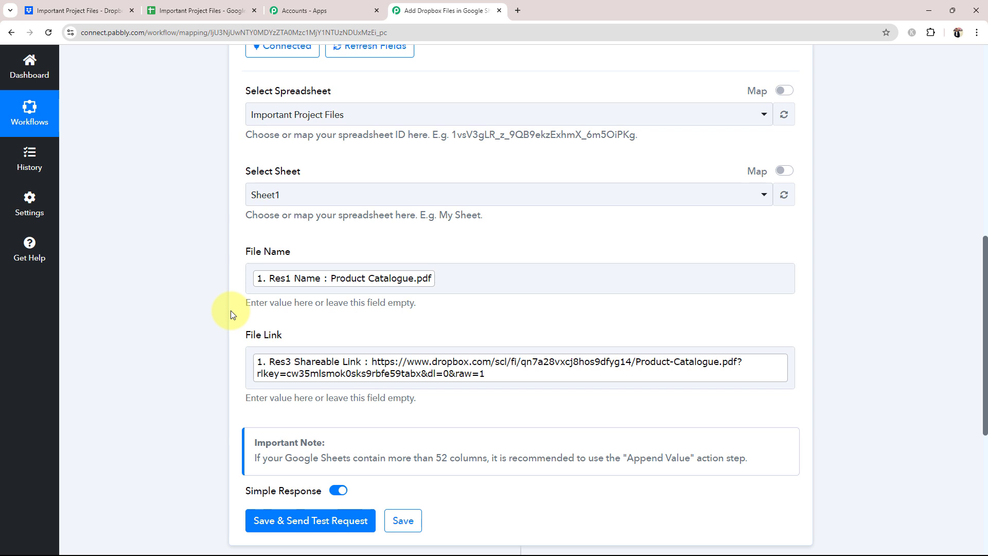
pyautogui.click(72, 10)
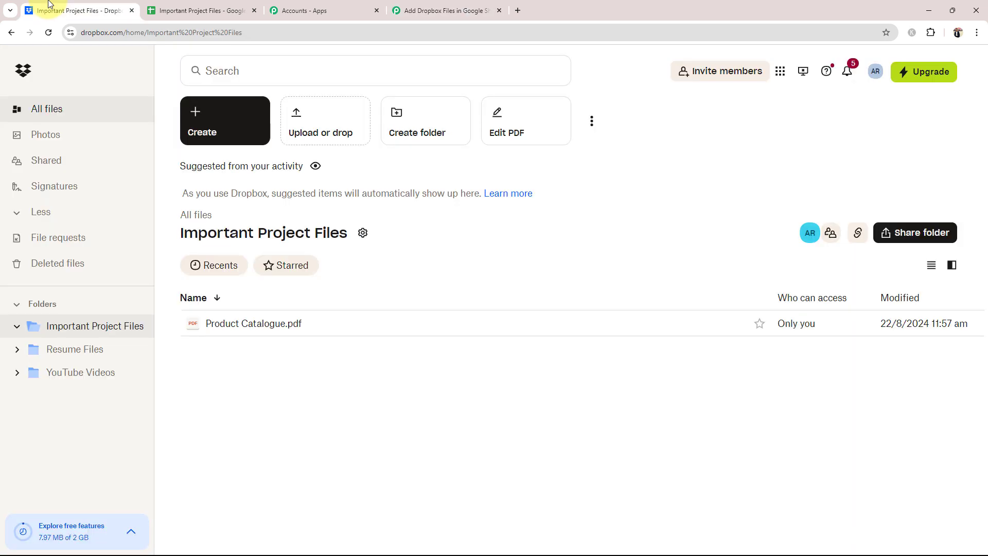
pyautogui.click(453, 10)
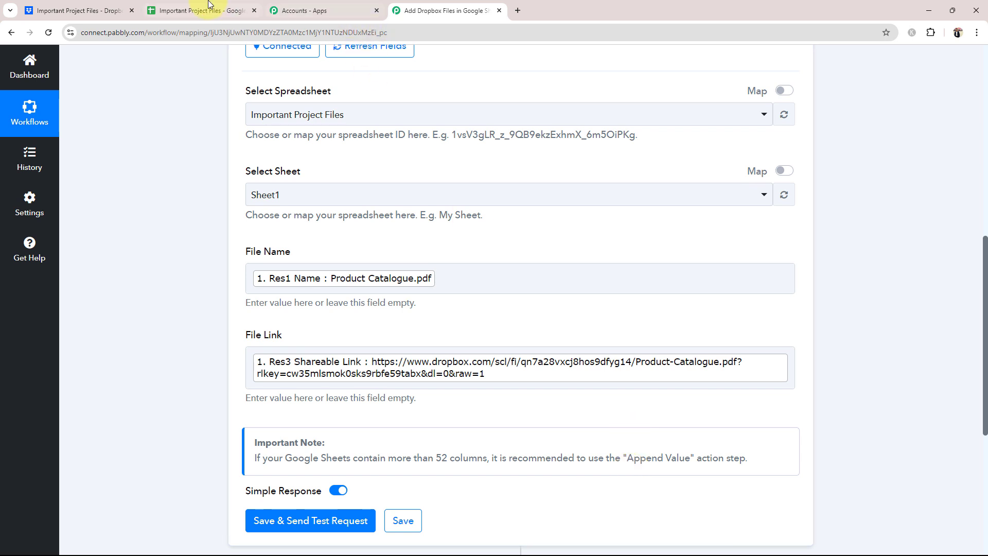
pyautogui.click(201, 11)
pyautogui.click(422, 10)
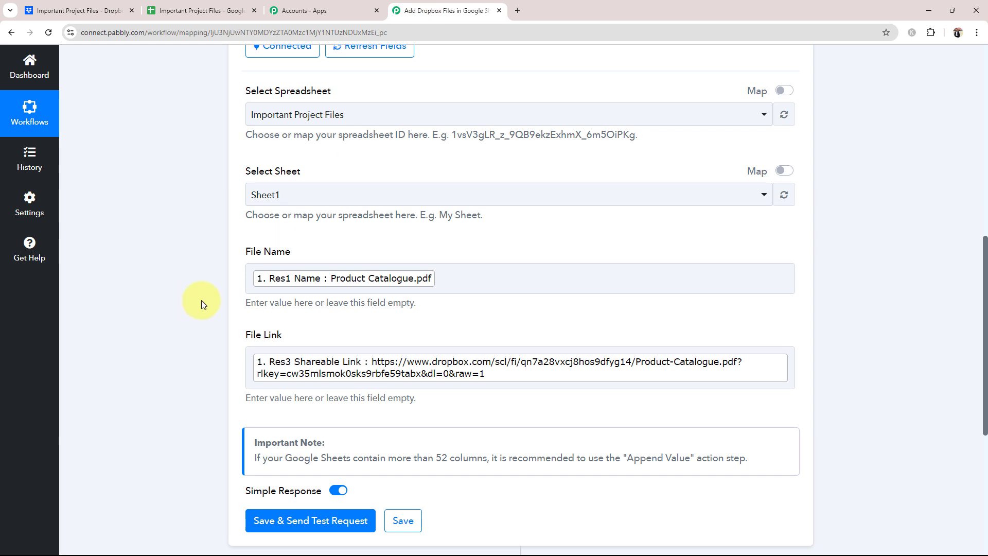
# Save the Google Sheets action with a test request, check its response, and switch to Google Sheets to check the new row.
pyautogui.scroll(-2, 200, 303)
pyautogui.click(319, 418)
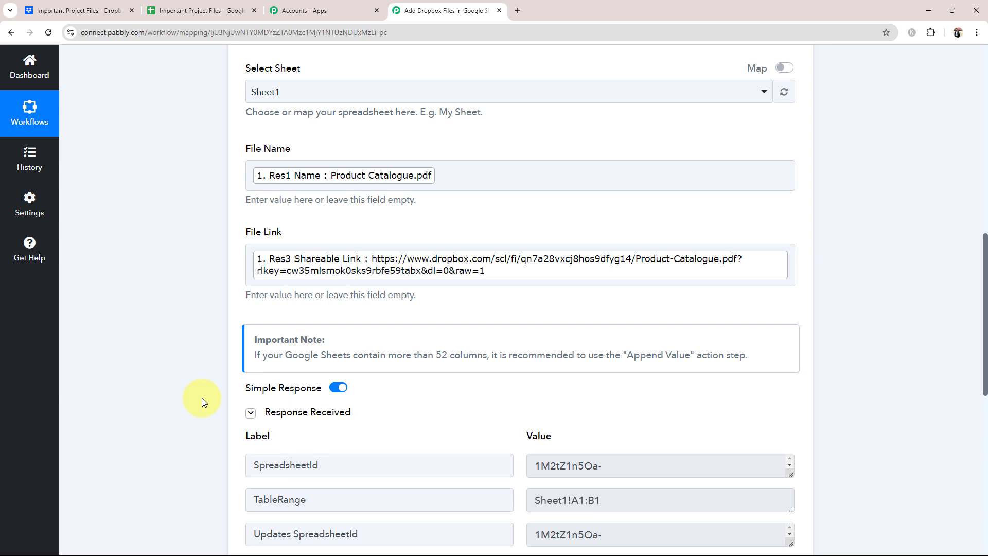
pyautogui.scroll(-4, 202, 395)
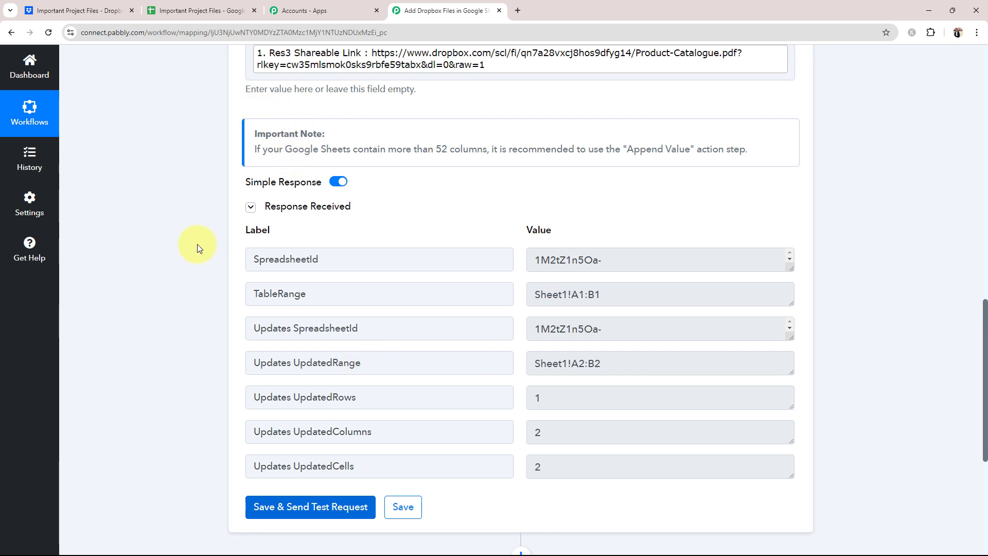
pyautogui.click(214, 11)
pyautogui.click(323, 312)
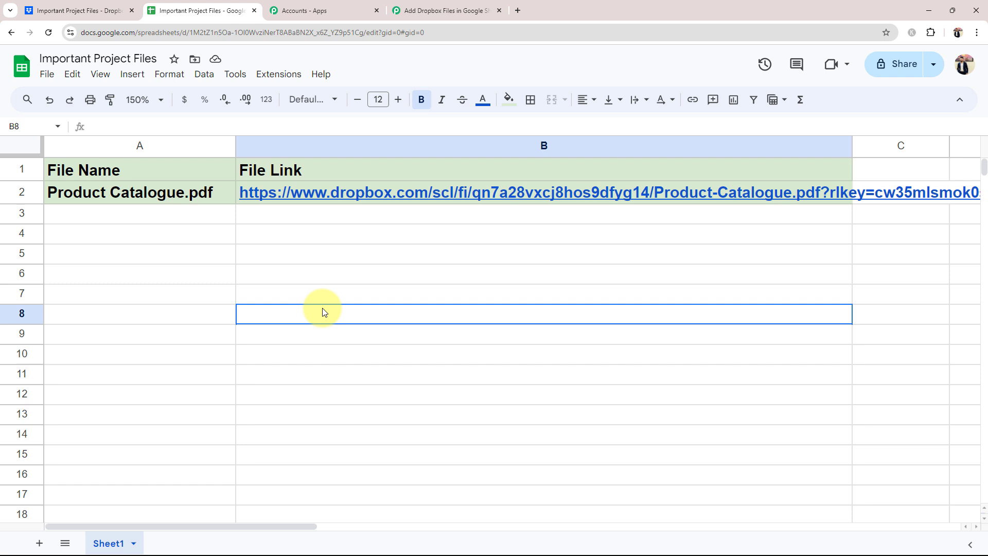
# Set the font size of cells A2:B2 to 10 and remove their bold formatting.
pyautogui.click(130, 192)
pyautogui.click(504, 194)
pyautogui.moveTo(505, 194); pyautogui.dragTo(143, 194)
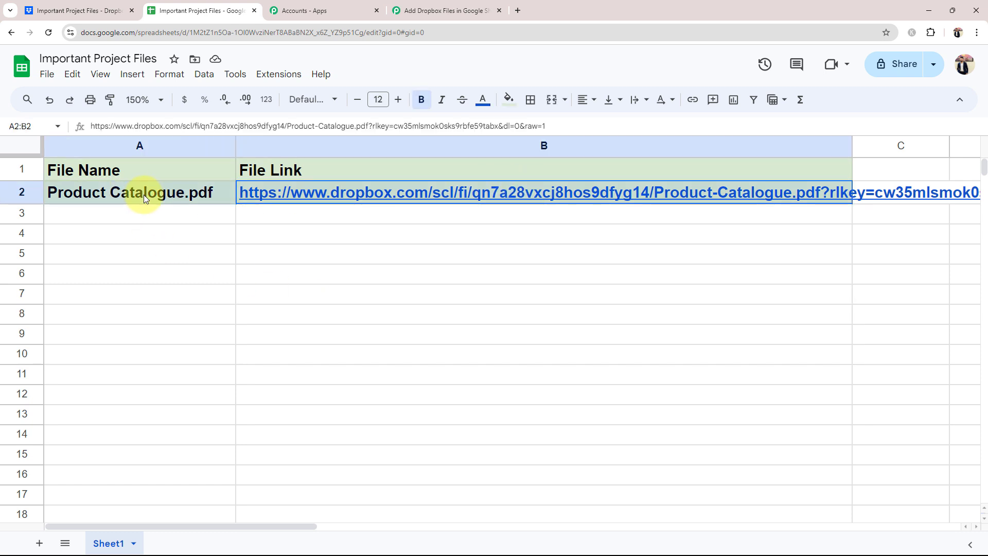
pyautogui.click(358, 100)
pyautogui.click(358, 99)
pyautogui.click(421, 100)
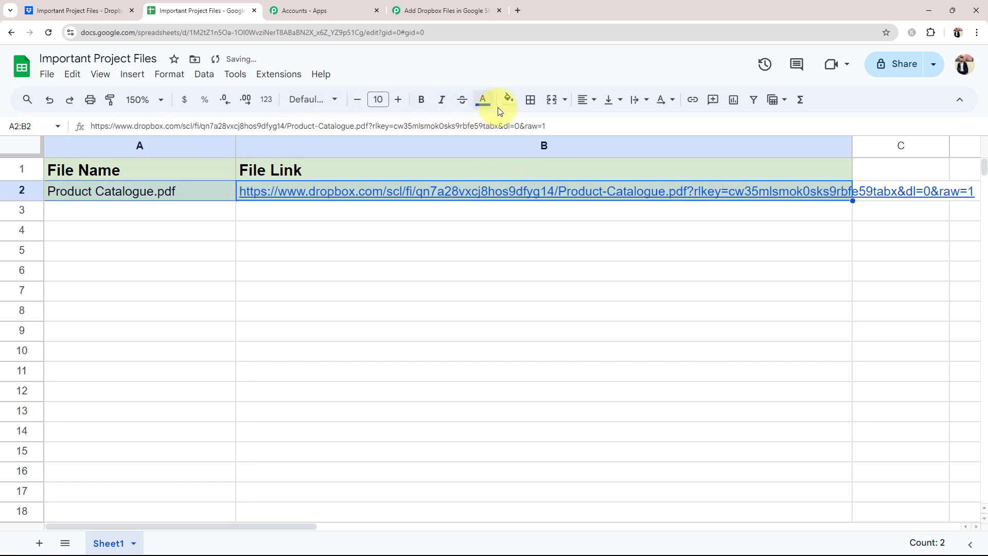
# Remove the green background fill from cells A2:B2.
pyautogui.click(507, 99)
pyautogui.click(638, 149)
pyautogui.click(573, 254)
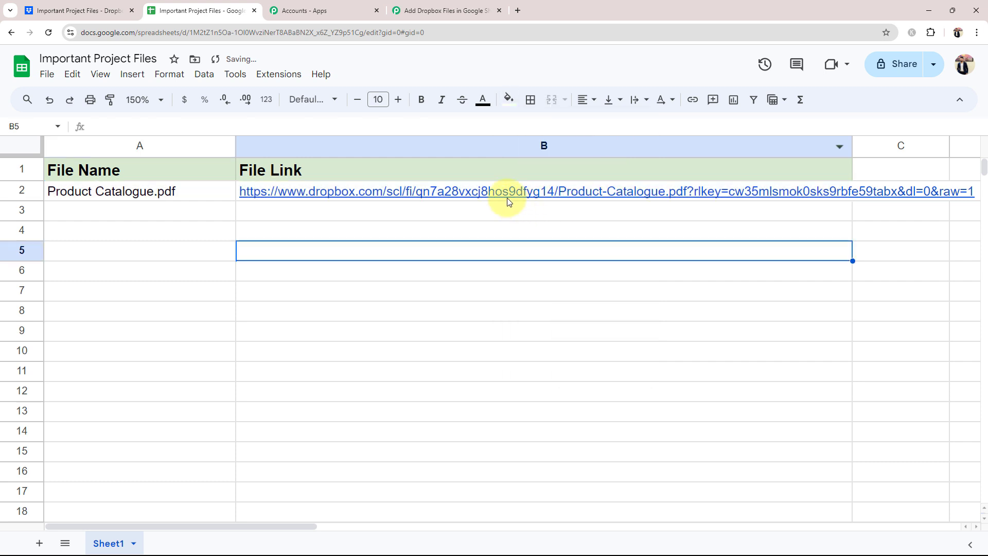
# Wrap the Dropbox link text in cell B2 so it stays within the File Link column.
pyautogui.click(507, 194)
pyautogui.click(638, 101)
pyautogui.click(653, 124)
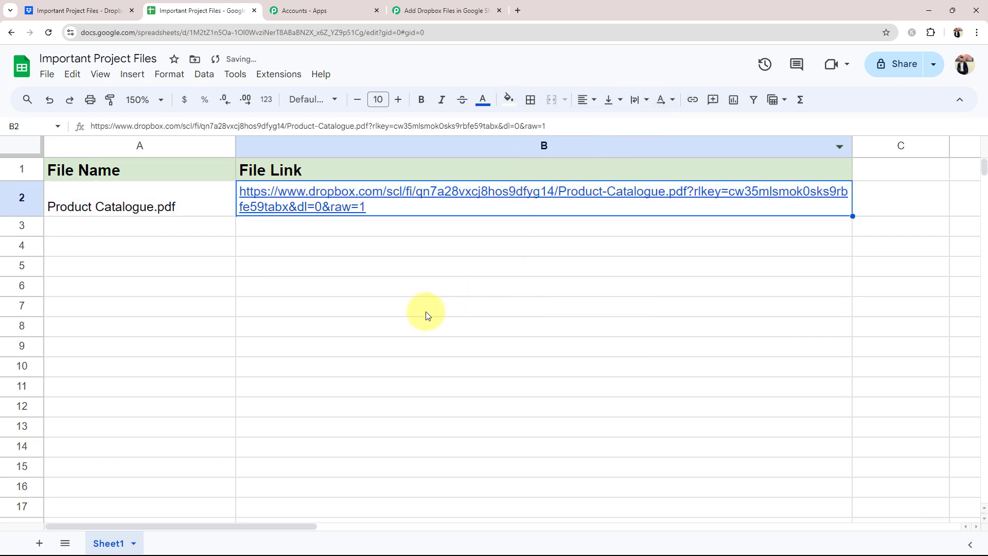
pyautogui.click(426, 310)
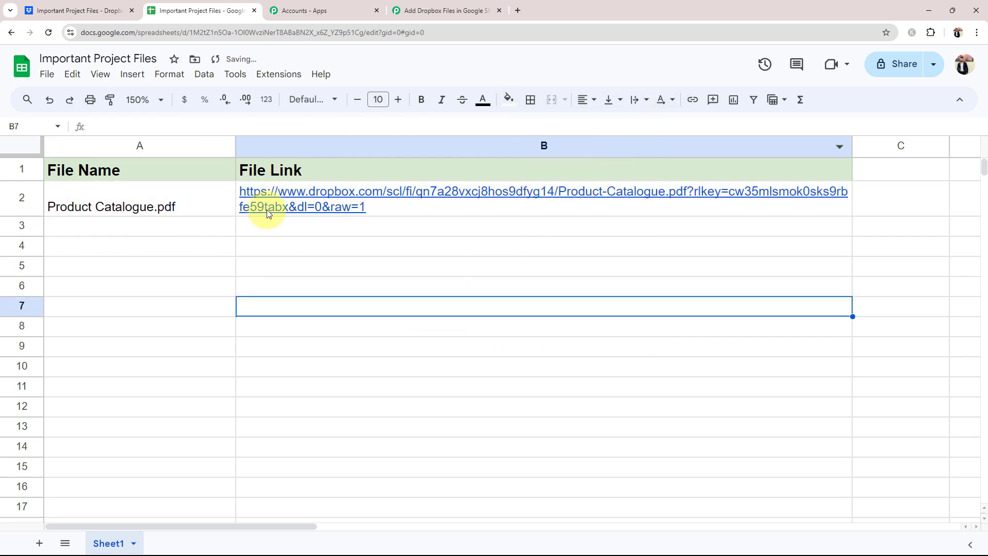
pyautogui.click(63, 212)
pyautogui.click(346, 286)
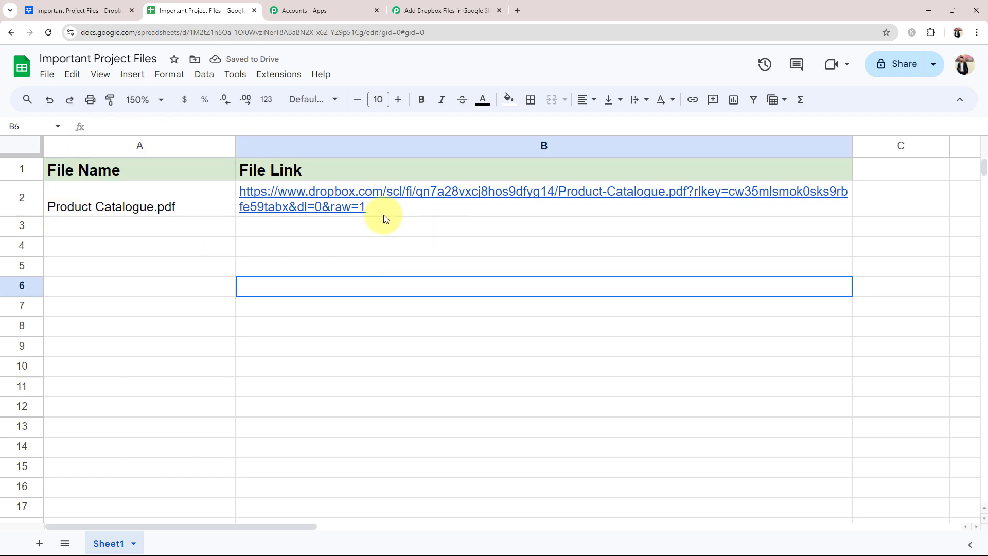
# Open the Dropbox link in cell B2, look through the Product Catalogue PDF's pages, and close the file.
pyautogui.click(331, 208)
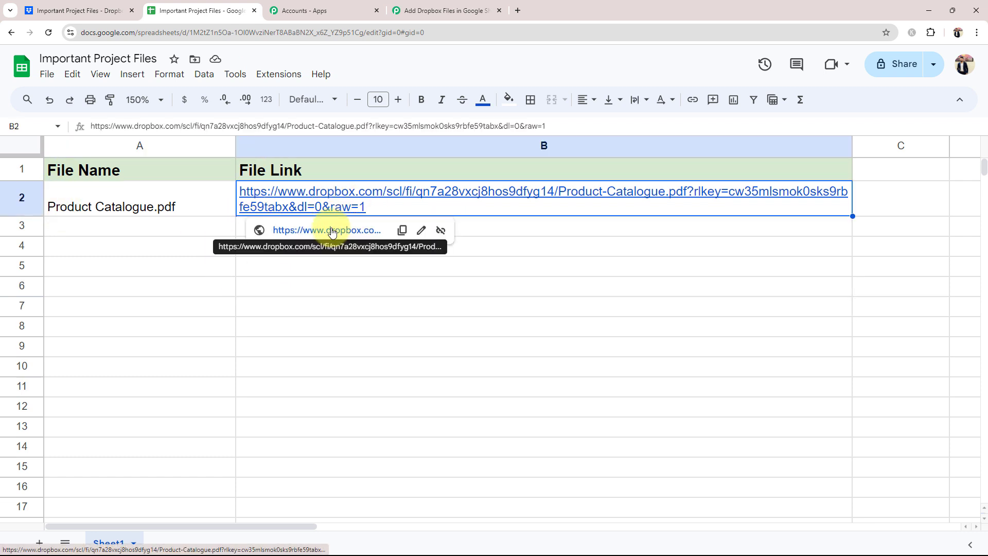
pyautogui.click(331, 229)
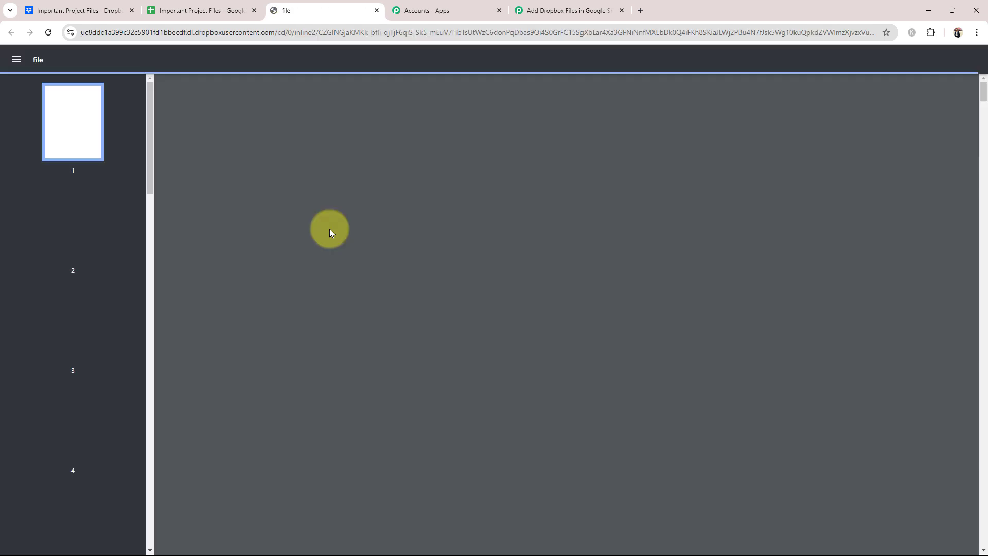
pyautogui.scroll(-20, 388, 259)
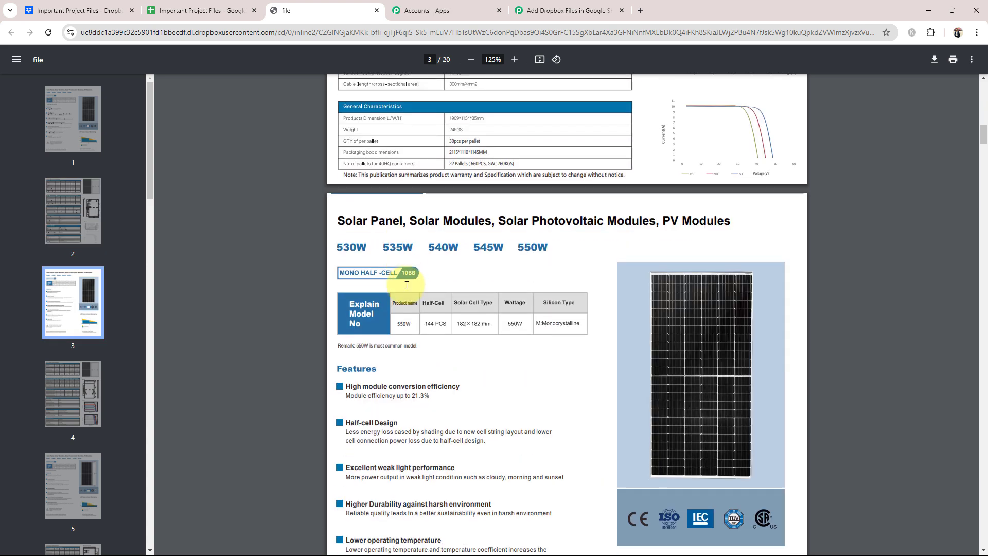
pyautogui.scroll(-20, 414, 281)
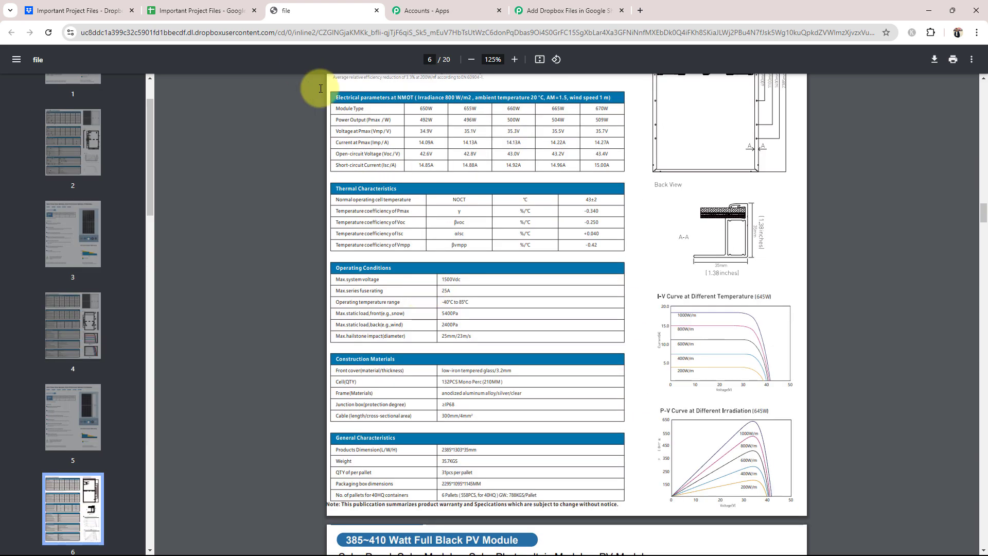
pyautogui.click(376, 10)
# Switch to the Pabbly Connect workflow and collapse the Google Sheets Add New Row action to review both workflow steps.
pyautogui.click(435, 11)
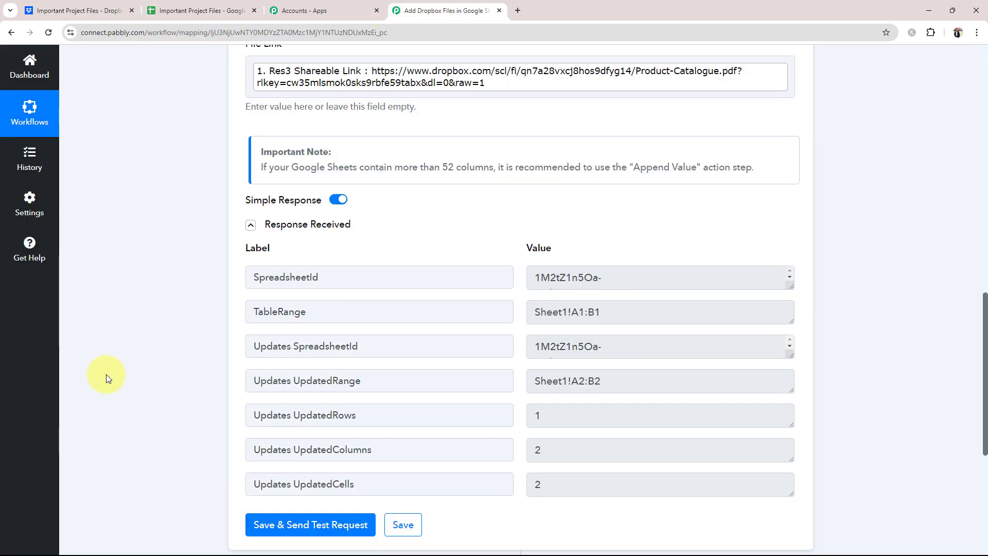
pyautogui.scroll(5, 106, 375)
pyautogui.scroll(10, 106, 374)
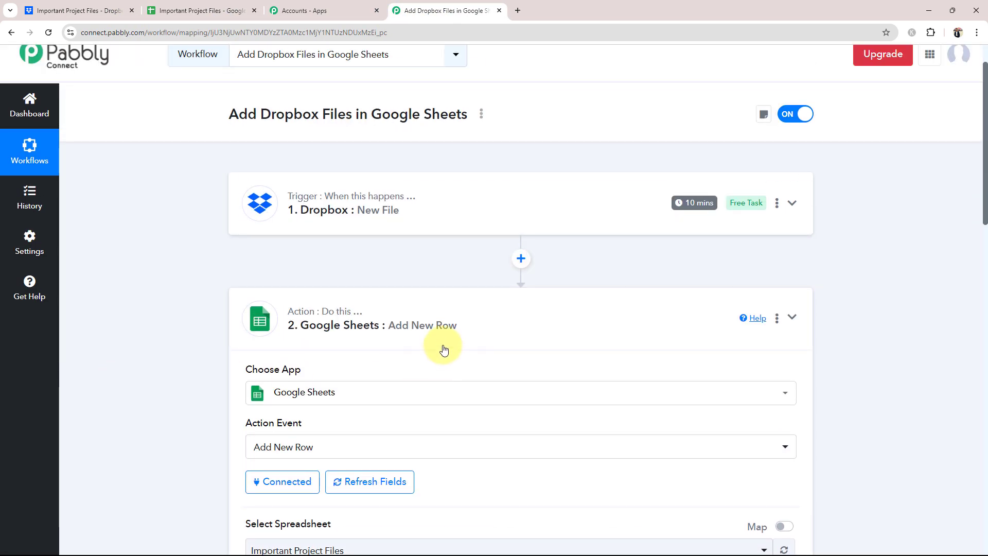
pyautogui.click(439, 324)
pyautogui.scroll(2, 287, 372)
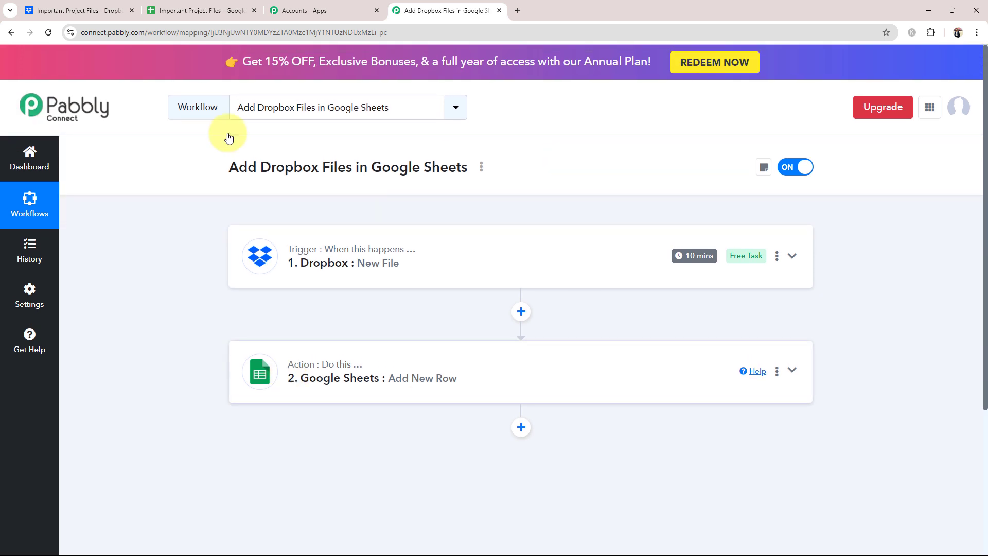
pyautogui.moveTo(701, 254)
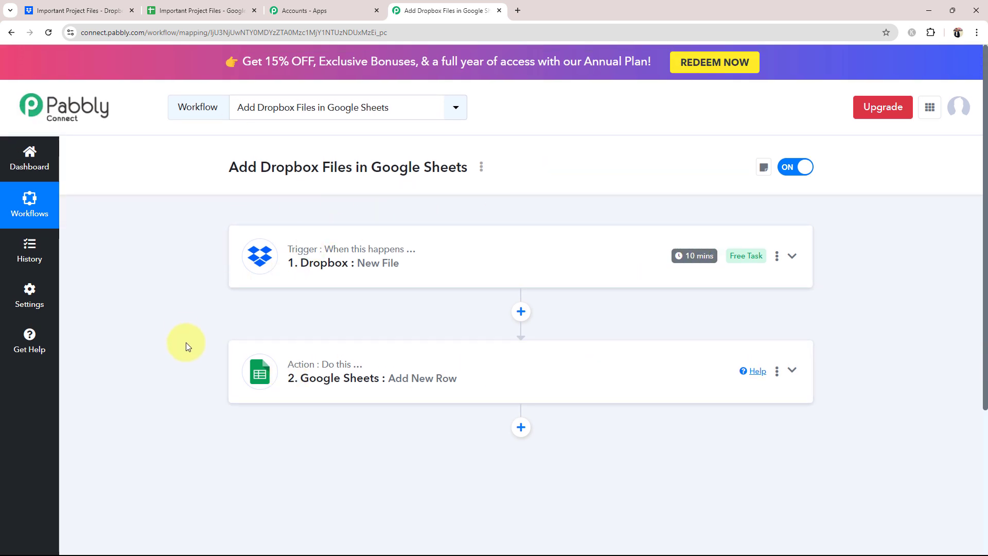